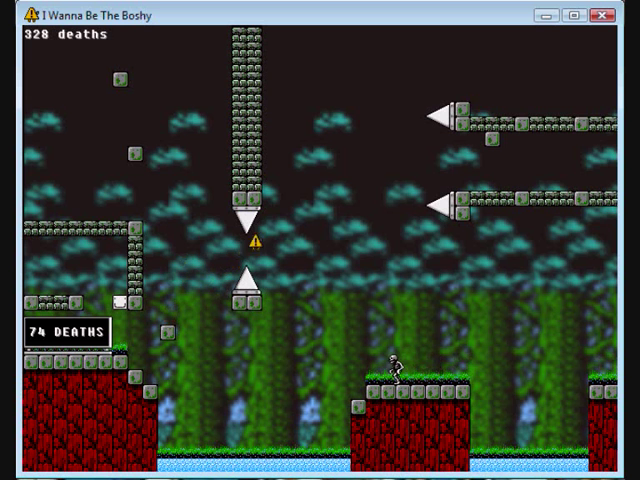
Step: Walk right onto the grass platform and settle near its edge
{"action": "key", "text": "Right"}
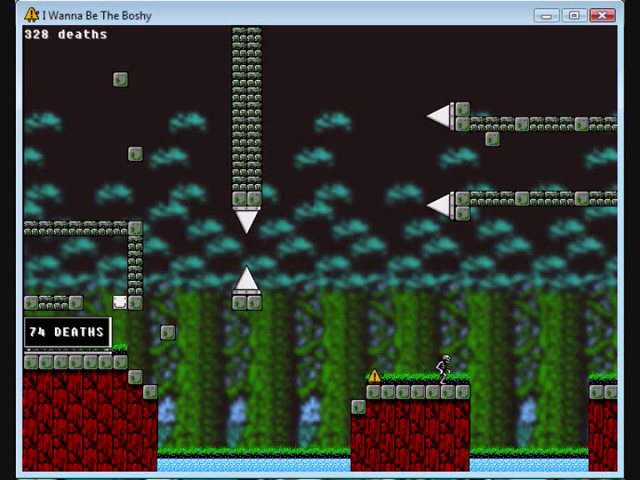
{"action": "key", "text": "Right"}
{"action": "key", "text": "Left"}
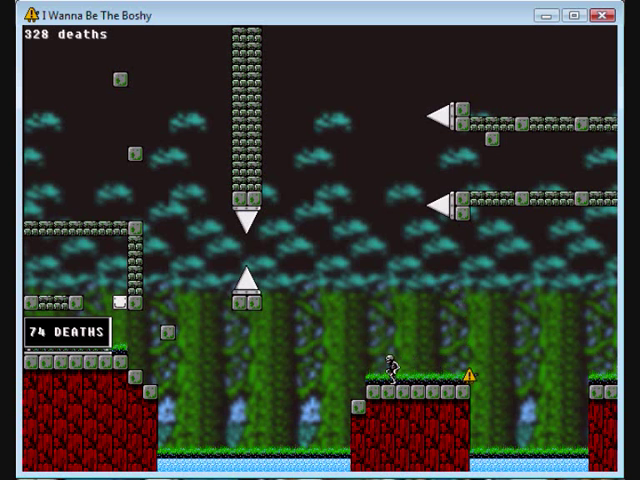
{"action": "key", "text": "Right"}
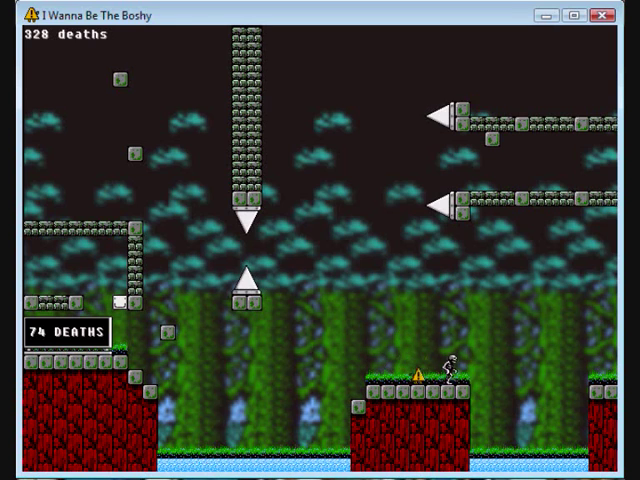
{"action": "key", "text": "Left"}
{"action": "key", "text": "Left"}
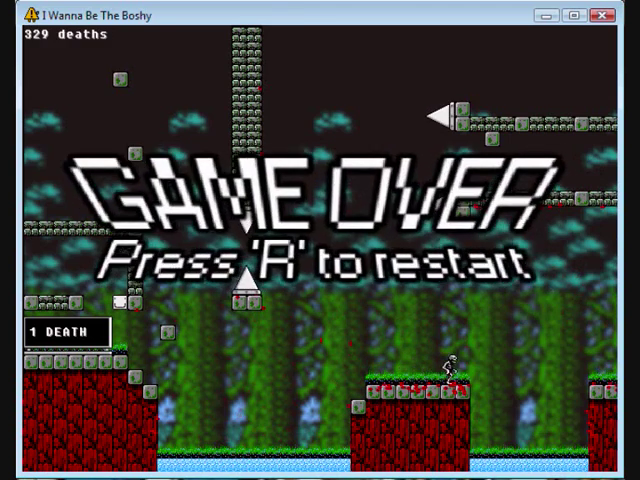
Step: Respawn repeatedly and attempt the jump from the small block through the spike gap
{"action": "key", "text": "r"}
{"action": "key", "text": "Right"}
{"action": "key", "text": "Right"}
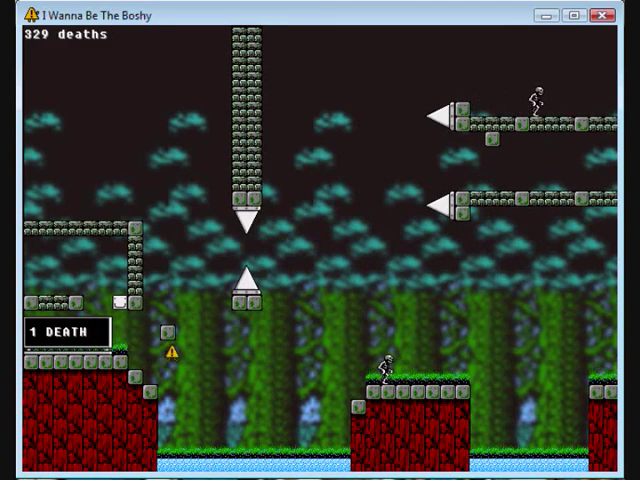
{"action": "key", "text": "shift"}
{"action": "key", "text": "Right"}
{"action": "key", "text": "r"}
{"action": "key", "text": "Right"}
{"action": "key", "text": "Right"}
{"action": "key", "text": "shift"}
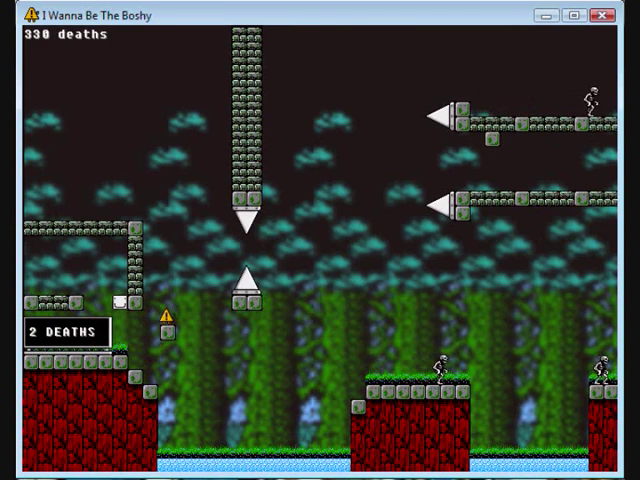
{"action": "key", "text": "shift"}
{"action": "key", "text": "Right"}
{"action": "key", "text": "r"}
{"action": "key", "text": "Right"}
{"action": "key", "text": "shift"}
{"action": "key", "text": "shift"}
{"action": "key", "text": "Right"}
Step: Keep retrying until the jump over the spike gap lands on the right platform
{"action": "key", "text": "r"}
{"action": "key", "text": "Right"}
{"action": "key", "text": "shift"}
{"action": "key", "text": "Right"}
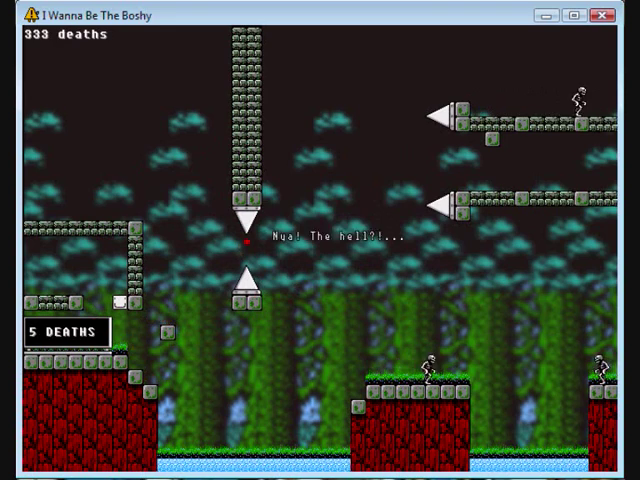
{"action": "key", "text": "r"}
{"action": "key", "text": "Right"}
{"action": "key", "text": "shift"}
{"action": "key", "text": "shift"}
{"action": "key", "text": "r"}
{"action": "key", "text": "Right"}
{"action": "key", "text": "Left"}
{"action": "key", "text": "shift"}
{"action": "key", "text": "Right"}
{"action": "key", "text": "shift"}
{"action": "key", "text": "shift"}
{"action": "key", "text": "Right"}
{"action": "key", "text": "shift"}
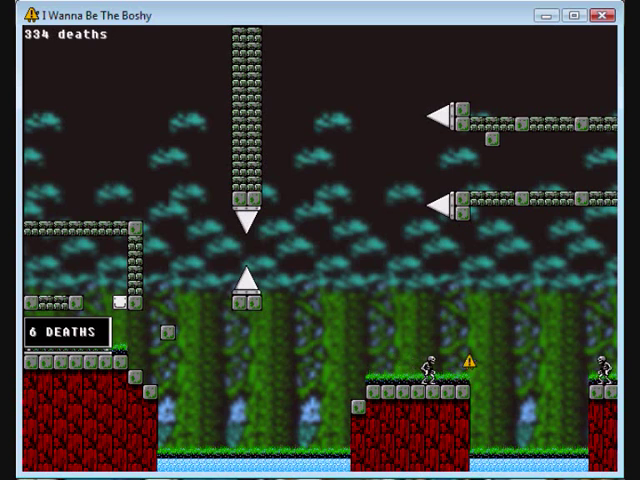
Step: Respawn, double-jump up between the spikes and steer left off the grass platform
{"action": "key", "text": "r"}
{"action": "key", "text": "Right"}
{"action": "key", "text": "Right"}
{"action": "key", "text": "shift"}
{"action": "key", "text": "shift"}
{"action": "key", "text": "Right"}
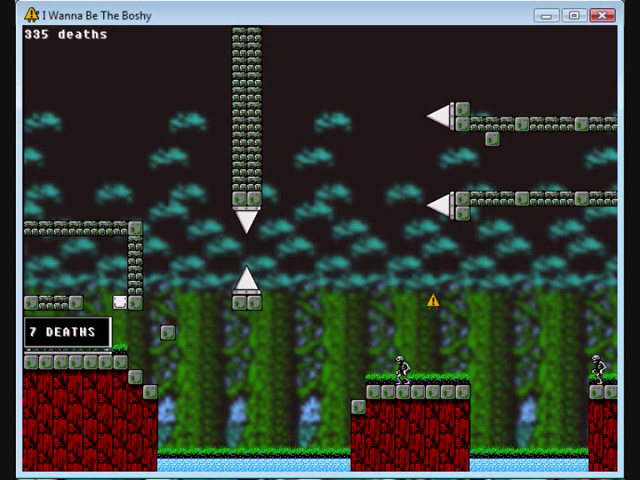
{"action": "key", "text": "shift"}
{"action": "key", "text": "Left"}
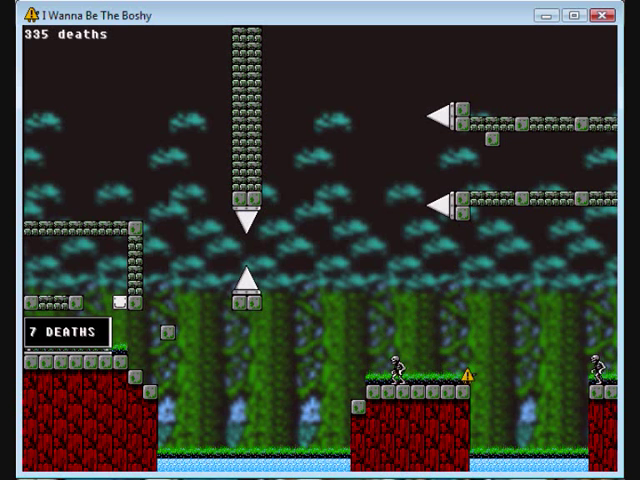
{"action": "key", "text": "Left"}
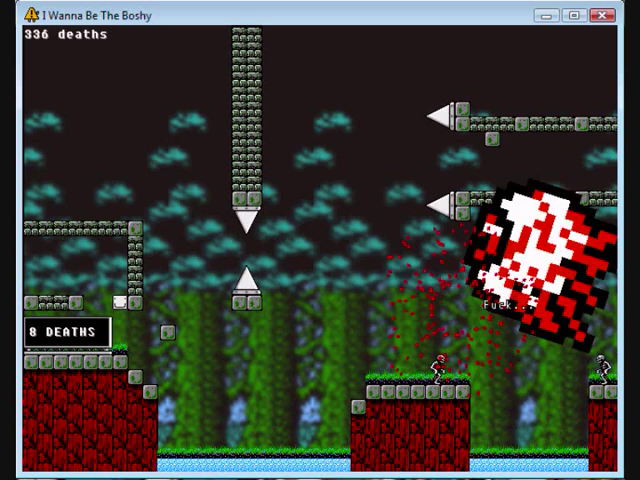
Step: Clear the spikes onto the right platform, dodge the enemy and drop into the next room's pit
{"action": "key", "text": "Right"}
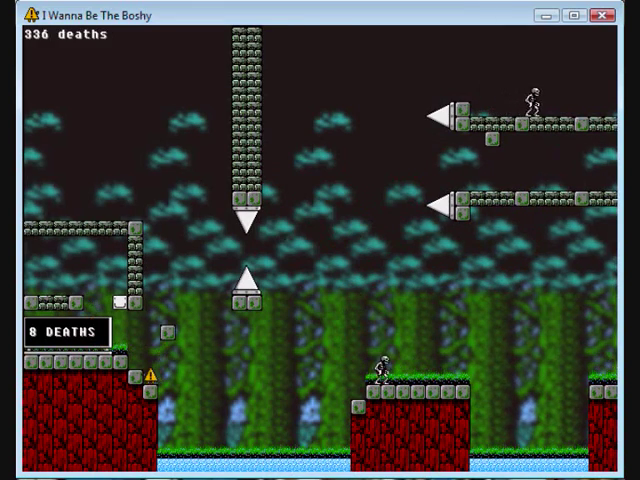
{"action": "key", "text": "shift"}
{"action": "key", "text": "Right"}
{"action": "key", "text": "r"}
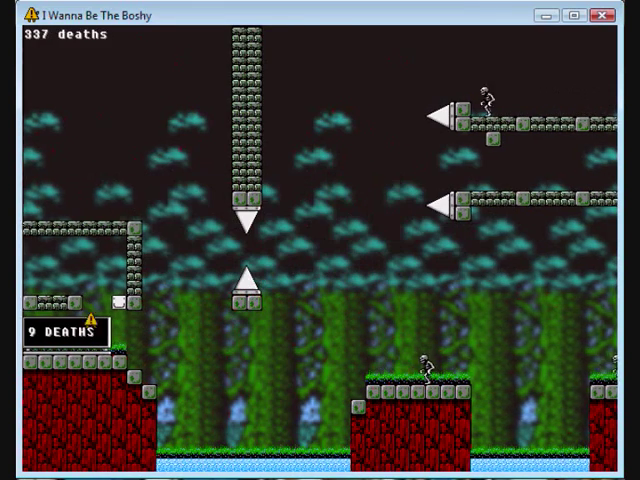
{"action": "key", "text": "Right"}
{"action": "key", "text": "shift"}
{"action": "key", "text": "shift"}
{"action": "key", "text": "Right"}
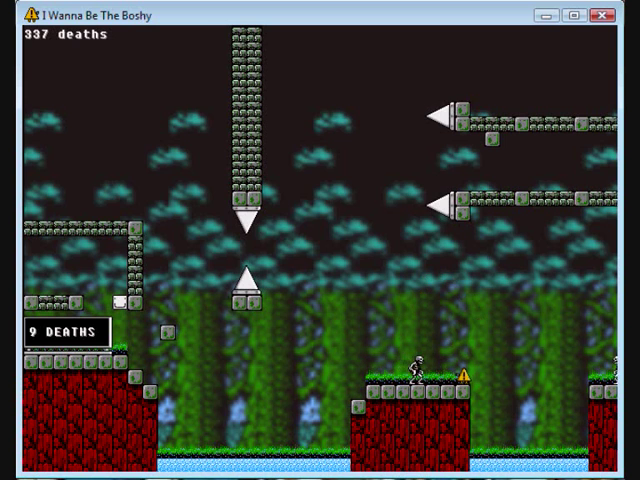
{"action": "key", "text": "Left"}
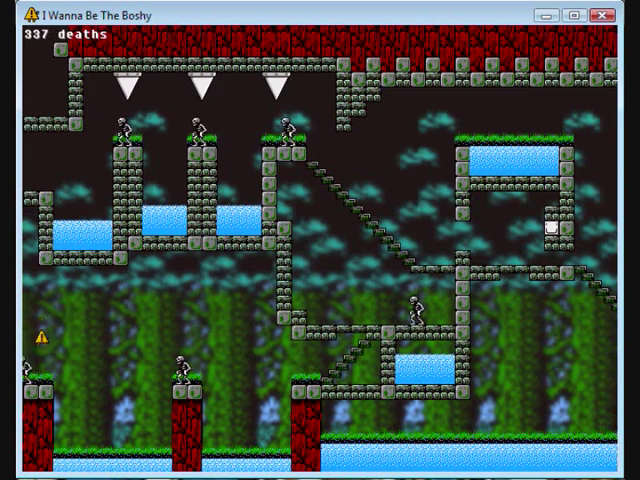
{"action": "key", "text": "Right"}
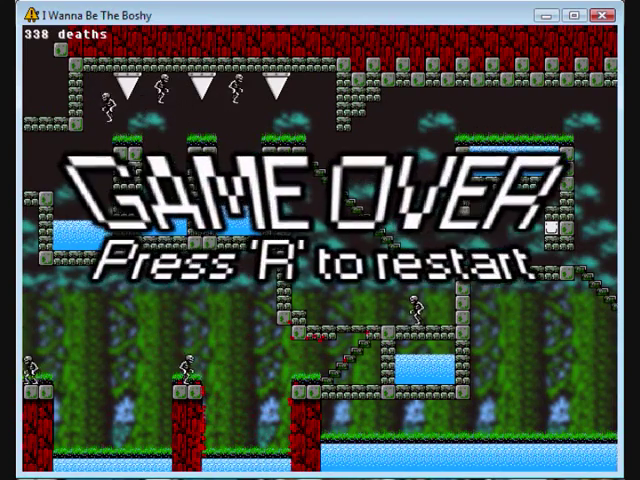
Step: After game over, retry the floating-block route over the spike several times
{"action": "key", "text": "r"}
{"action": "key", "text": "Right"}
{"action": "key", "text": "shift"}
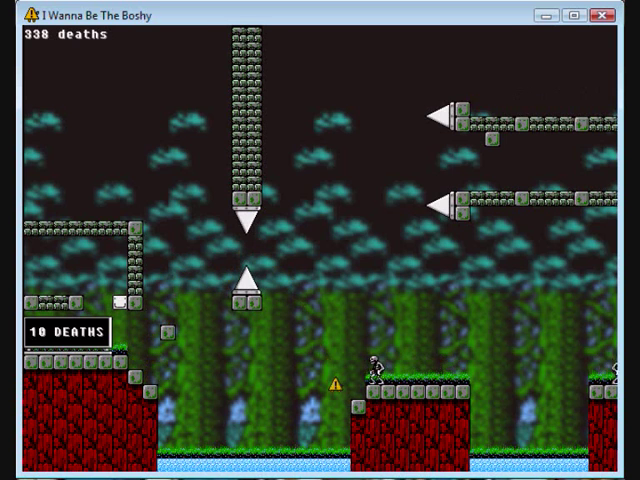
{"action": "key", "text": "r"}
{"action": "key", "text": "Right"}
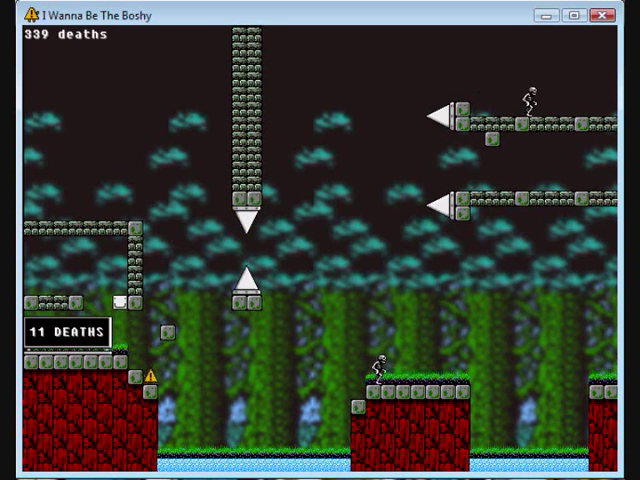
{"action": "key", "text": "shift"}
{"action": "key", "text": "shift"}
{"action": "key", "text": "r"}
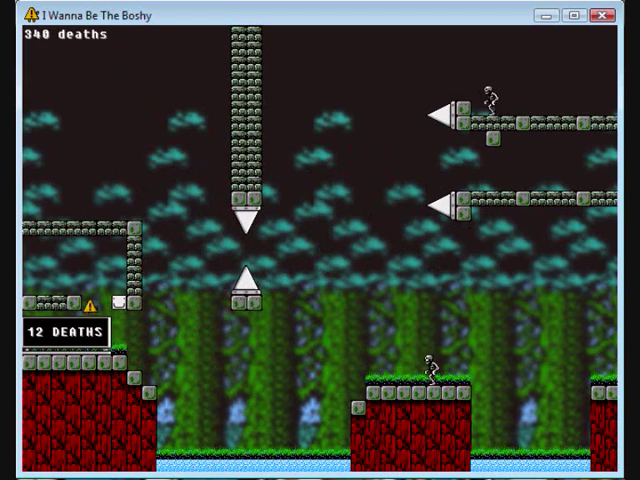
{"action": "key", "text": "Right"}
{"action": "key", "text": "shift"}
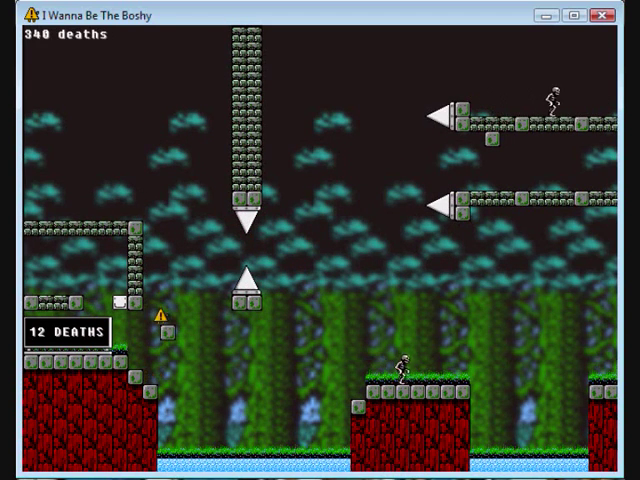
{"action": "key", "text": "shift"}
{"action": "key", "text": "Right"}
{"action": "key", "text": "r"}
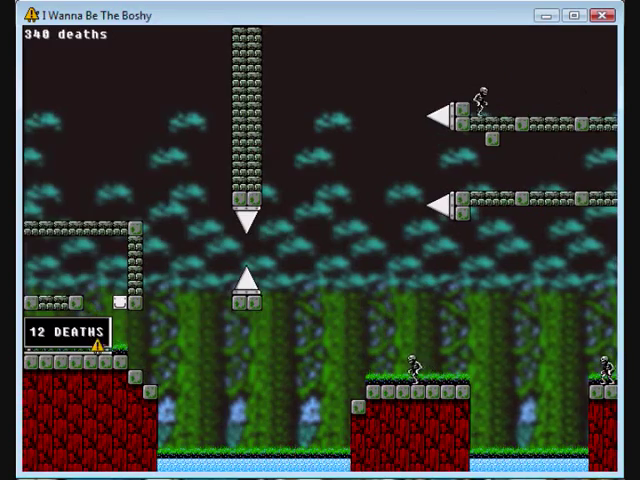
{"action": "key", "text": "Right"}
{"action": "key", "text": "shift"}
{"action": "key", "text": "shift"}
Step: Continue respawning and jumping up-right from the steps toward the spike gap
{"action": "key", "text": "Right"}
{"action": "key", "text": "r"}
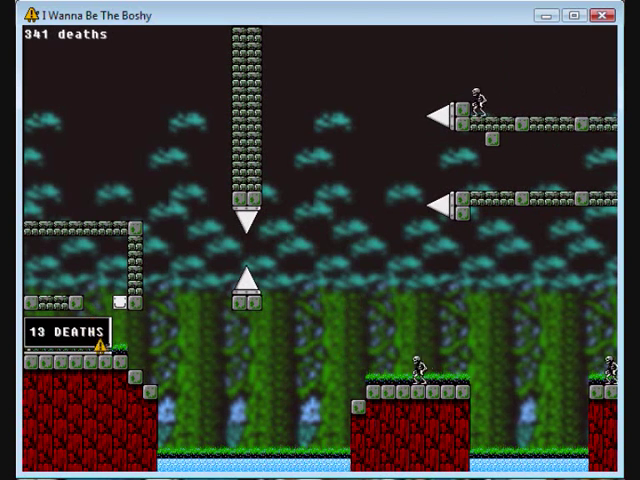
{"action": "key", "text": "Right"}
{"action": "key", "text": "shift"}
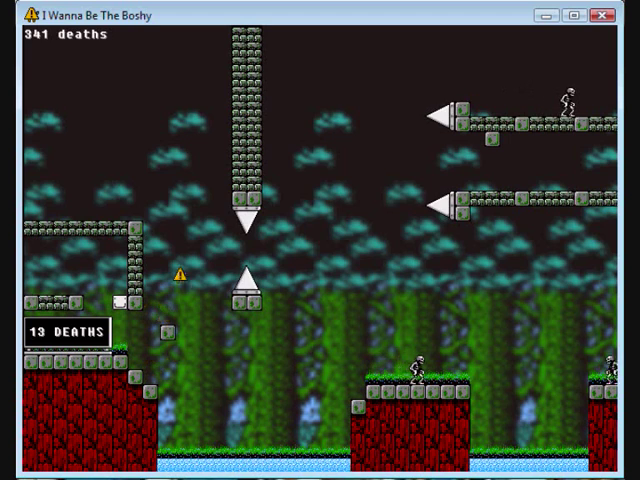
{"action": "key", "text": "r"}
{"action": "key", "text": "Right"}
{"action": "key", "text": "Right"}
{"action": "key", "text": "shift"}
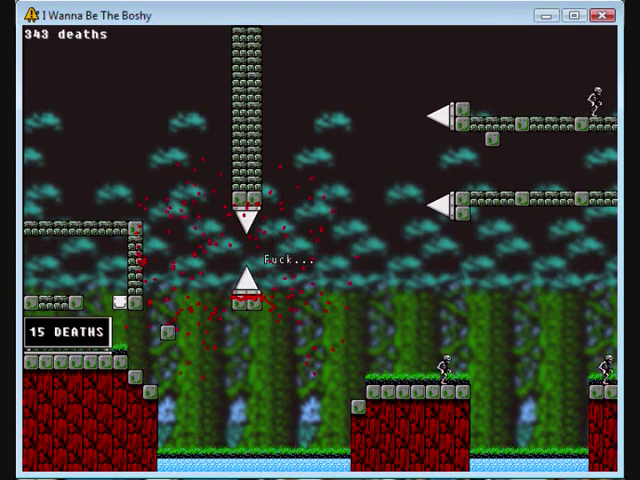
{"action": "key", "text": "r"}
{"action": "key", "text": "Right"}
{"action": "key", "text": "shift"}
{"action": "key", "text": "Right"}
{"action": "key", "text": "shift"}
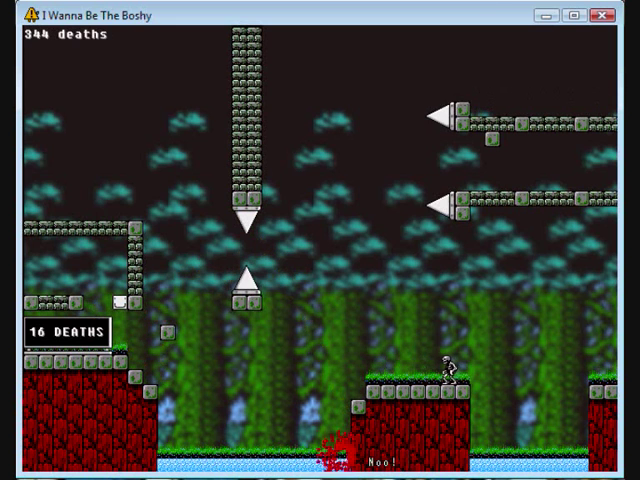
{"action": "key", "text": "r"}
{"action": "key", "text": "Right"}
{"action": "key", "text": "r"}
{"action": "key", "text": "Right"}
Step: Retry from the floating block until clearing the spike pillar and dropping to the lower grassy platform
{"action": "key", "text": "shift"}
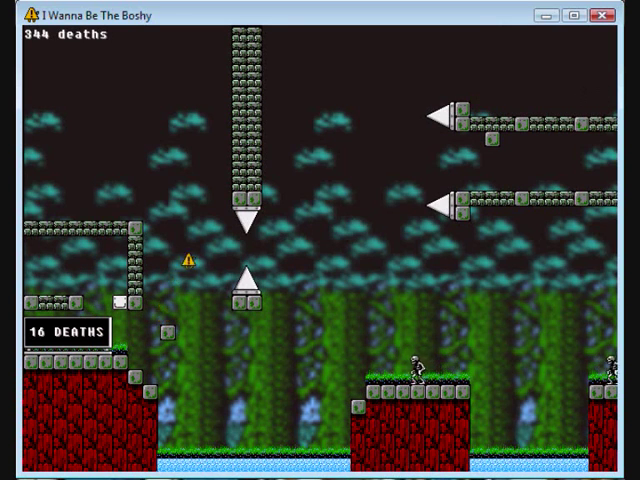
{"action": "key", "text": "shift"}
{"action": "key", "text": "r"}
{"action": "key", "text": "Right"}
{"action": "key", "text": "shift"}
{"action": "key", "text": "shift"}
{"action": "key", "text": "Right"}
{"action": "key", "text": "r"}
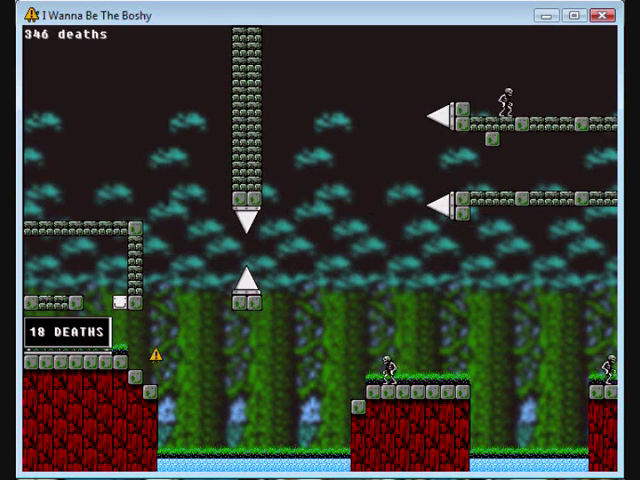
{"action": "key", "text": "Left"}
{"action": "key", "text": "Right"}
{"action": "key", "text": "shift"}
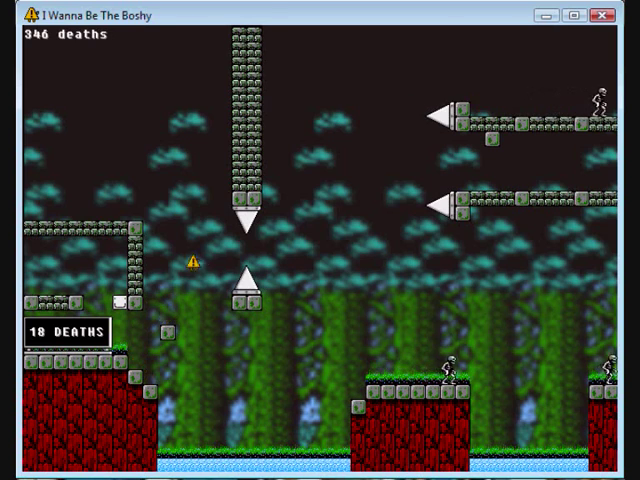
{"action": "key", "text": "r"}
{"action": "key", "text": "Right"}
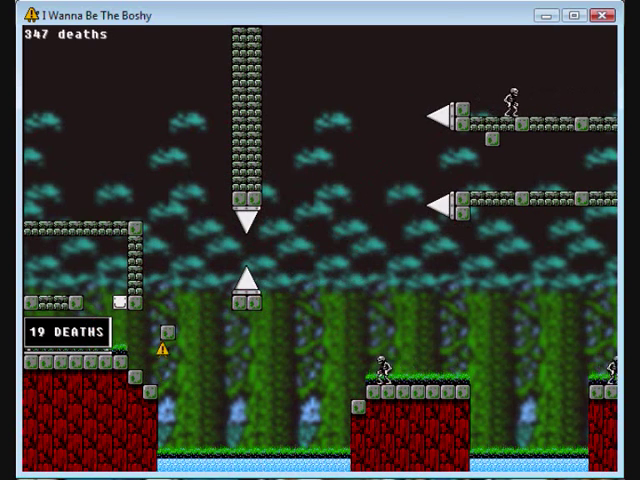
{"action": "key", "text": "shift"}
{"action": "key", "text": "Right"}
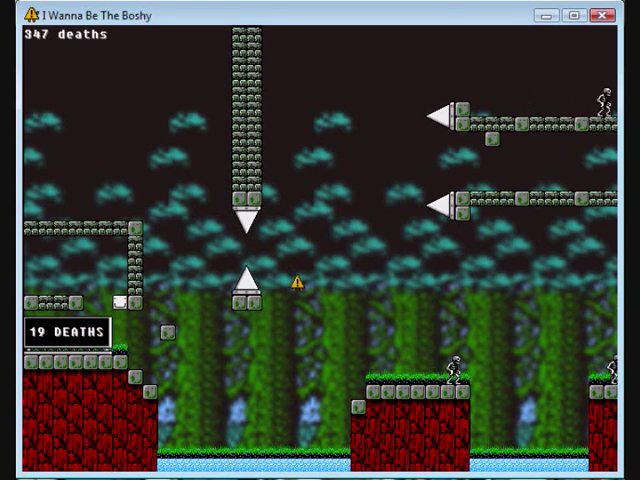
{"action": "key", "text": "Right"}
{"action": "key", "text": "Right"}
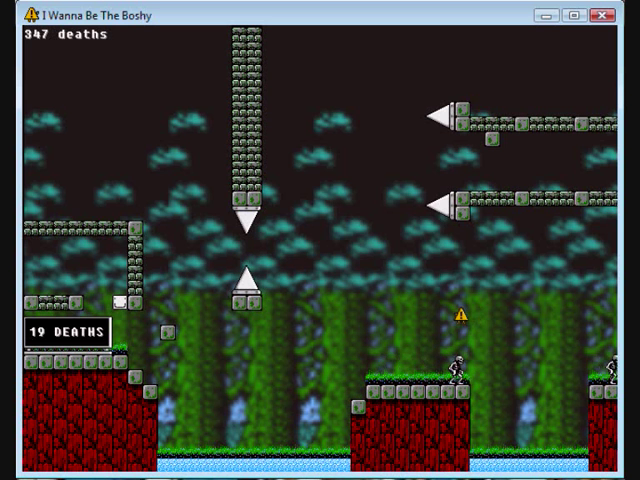
Step: Hop along the grassy platform and jump up toward the spiked ledges above
{"action": "key", "text": "Right"}
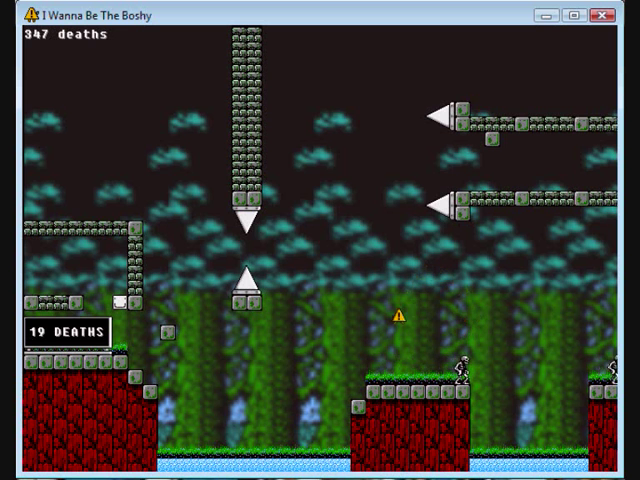
{"action": "key", "text": "Right"}
{"action": "key", "text": "shift"}
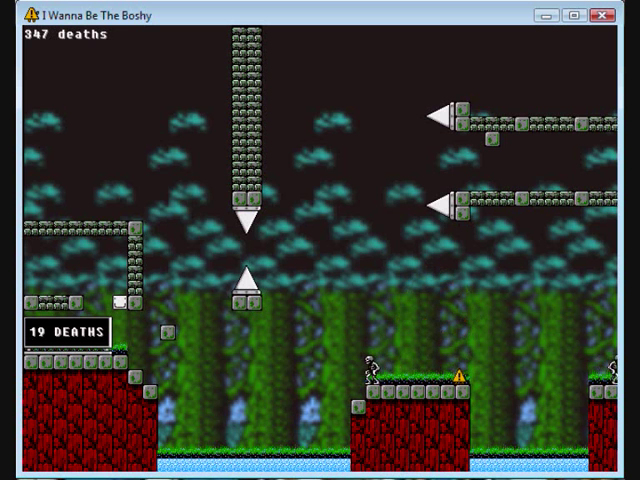
{"action": "key", "text": "Left"}
{"action": "key", "text": "shift"}
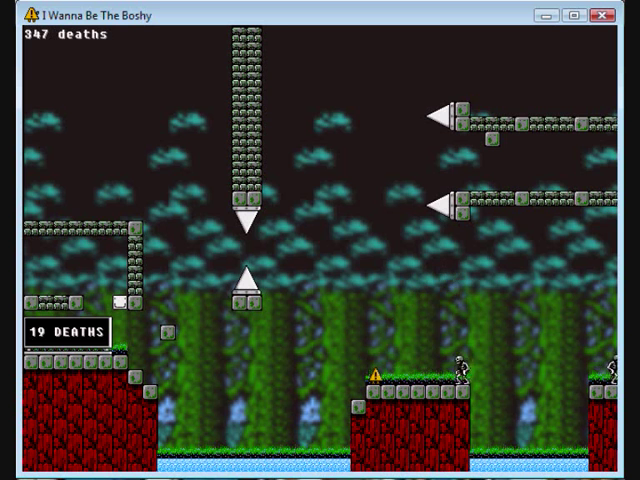
{"action": "key", "text": "Right"}
{"action": "key", "text": "shift"}
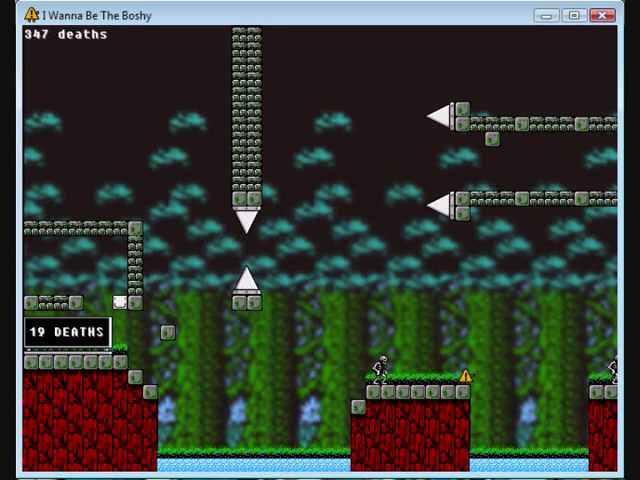
{"action": "key", "text": "shift"}
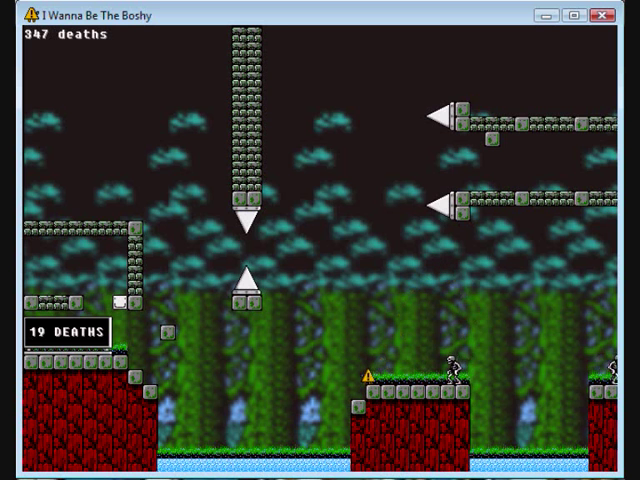
{"action": "key", "text": "Right"}
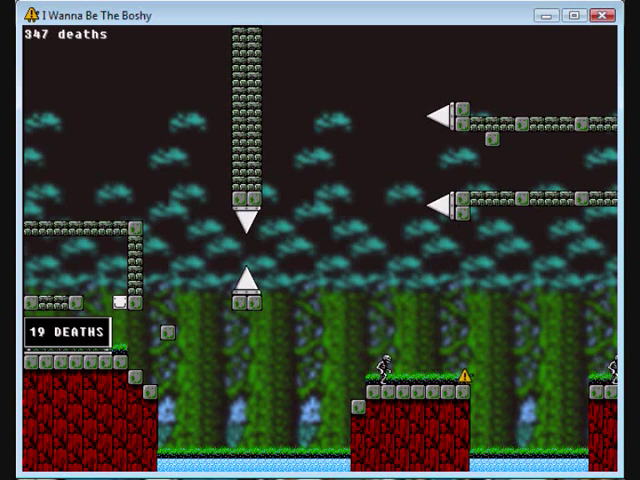
{"action": "key", "text": "shift"}
{"action": "key", "text": "Left"}
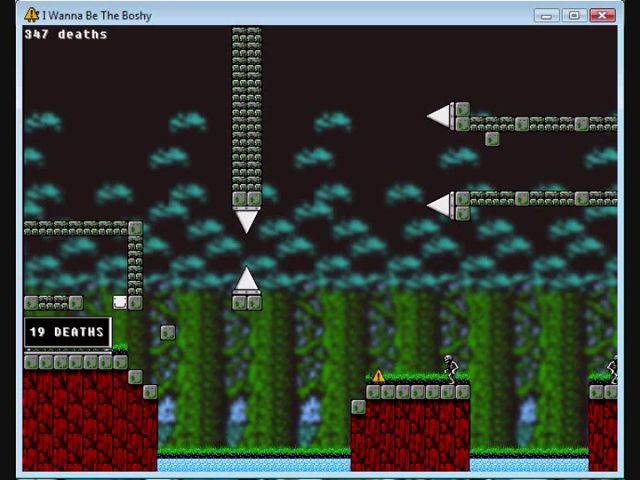
{"action": "key", "text": "Right"}
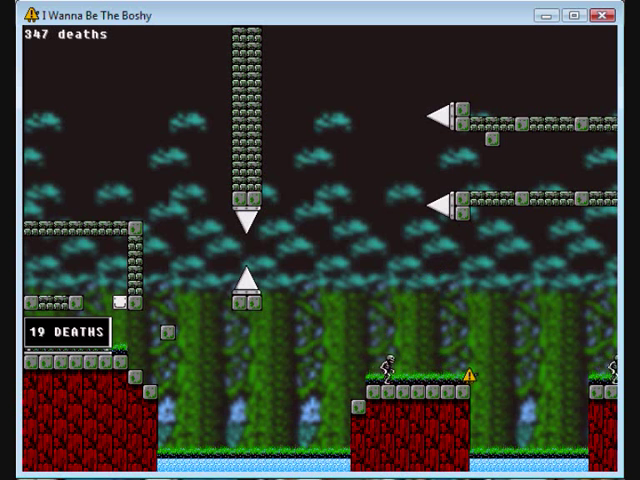
{"action": "key", "text": "Left"}
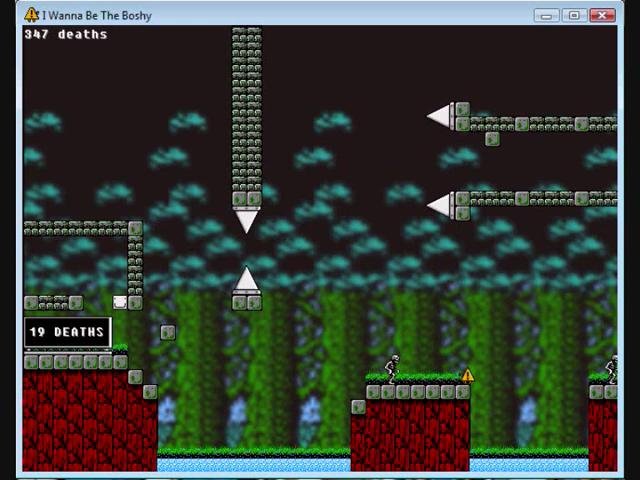
{"action": "key", "text": "shift"}
{"action": "key", "text": "Left"}
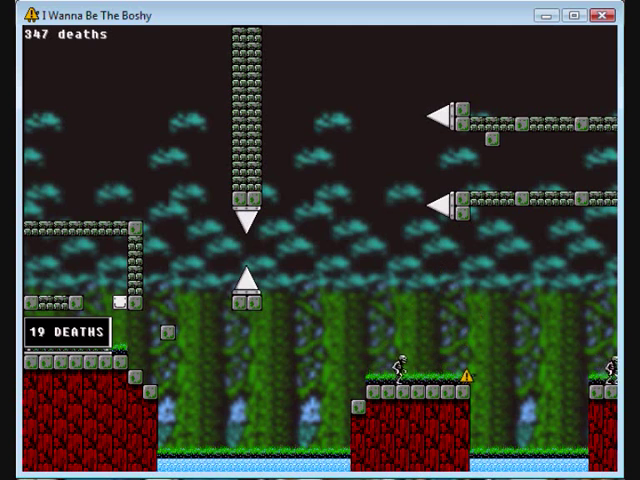
Step: Respawn and attempt the jumps from the red-block ledge past the upright spike
{"action": "key", "text": "r"}
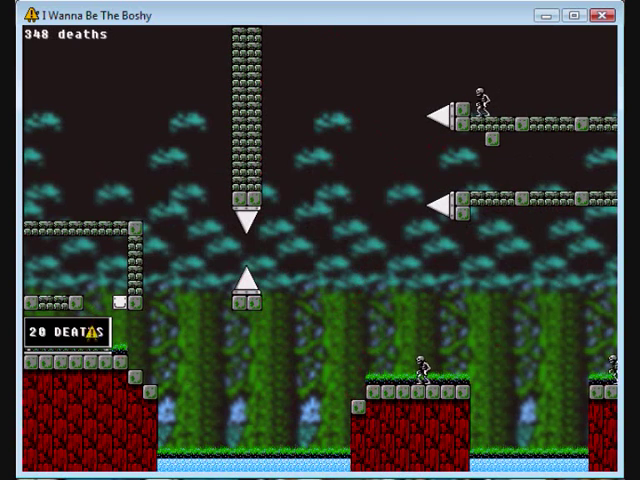
{"action": "key", "text": "Right"}
{"action": "key", "text": "Left"}
{"action": "key", "text": "shift"}
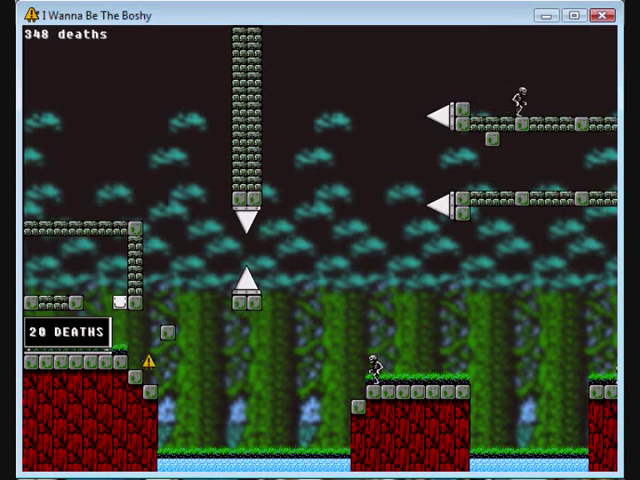
{"action": "key", "text": "shift"}
{"action": "key", "text": "Right"}
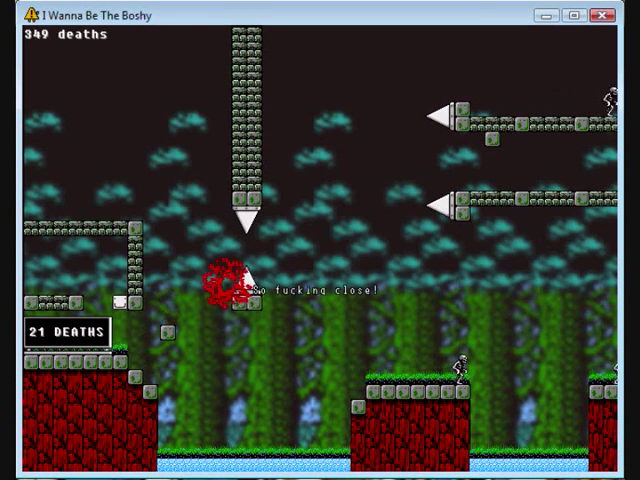
{"action": "key", "text": "r"}
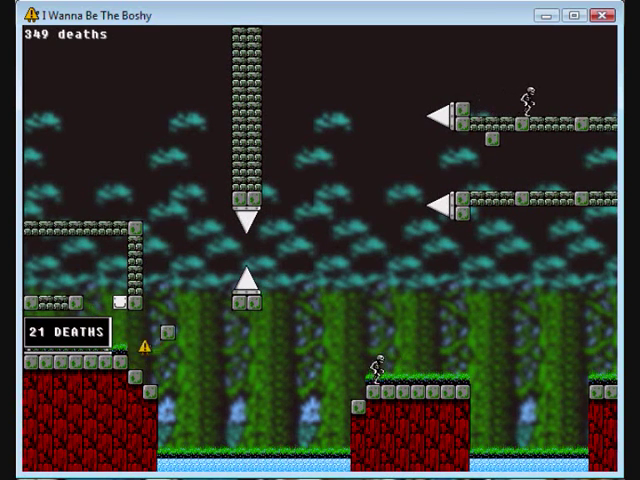
{"action": "key", "text": "shift"}
{"action": "key", "text": "Right"}
{"action": "key", "text": "shift"}
{"action": "key", "text": "Left"}
{"action": "key", "text": "Right"}
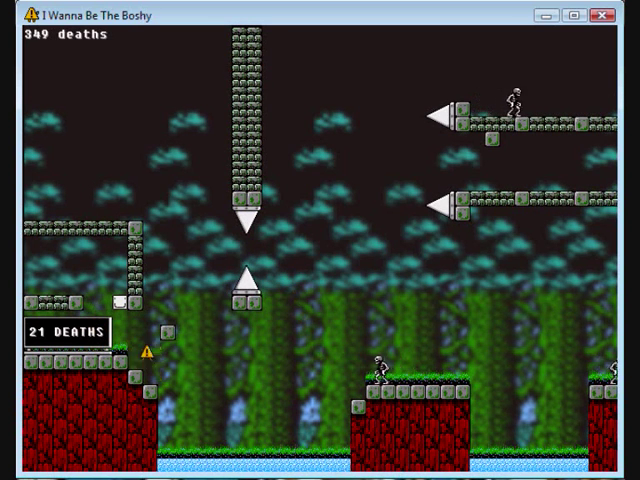
{"action": "key", "text": "shift"}
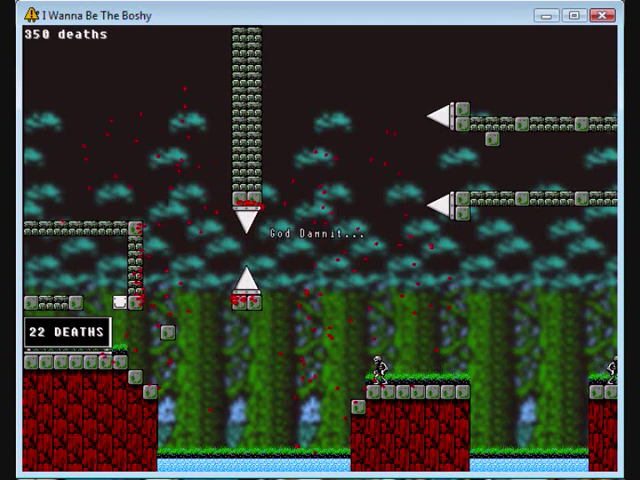
{"action": "key", "text": "r"}
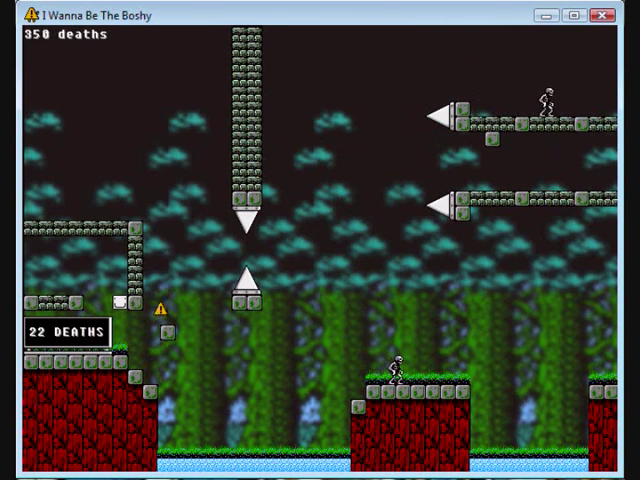
{"action": "key", "text": "r"}
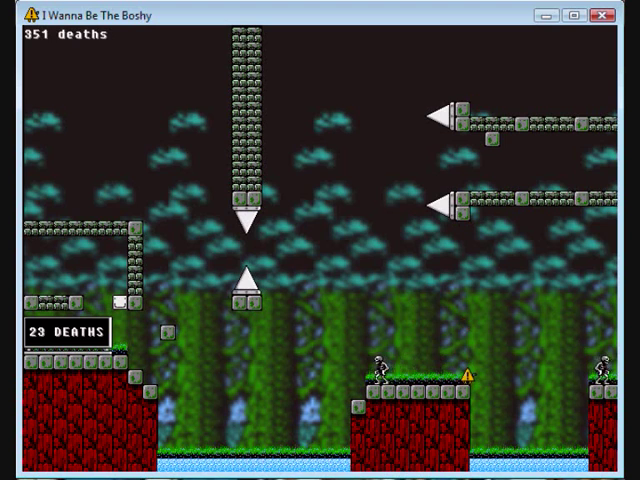
Step: Dodge the crossing skull, respawn and exit right off the edge into the next room
{"action": "key", "text": "Right"}
{"action": "key", "text": "Left"}
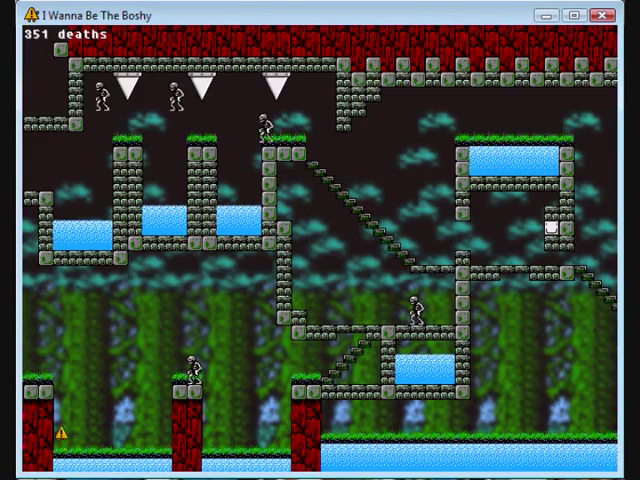
{"action": "key", "text": "r"}
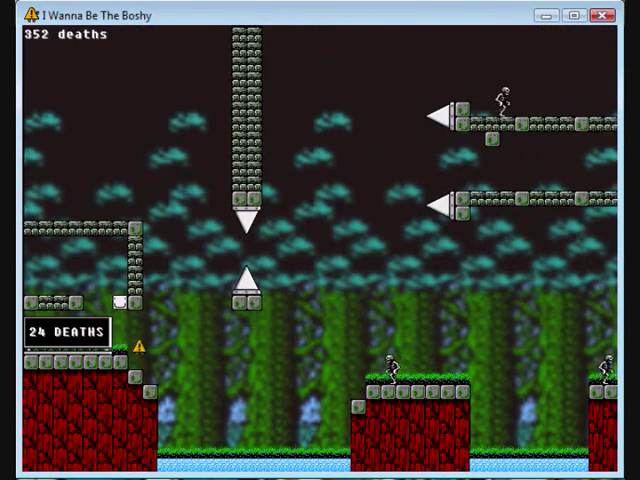
{"action": "key", "text": "Right"}
{"action": "key", "text": "Right"}
{"action": "key", "text": "r"}
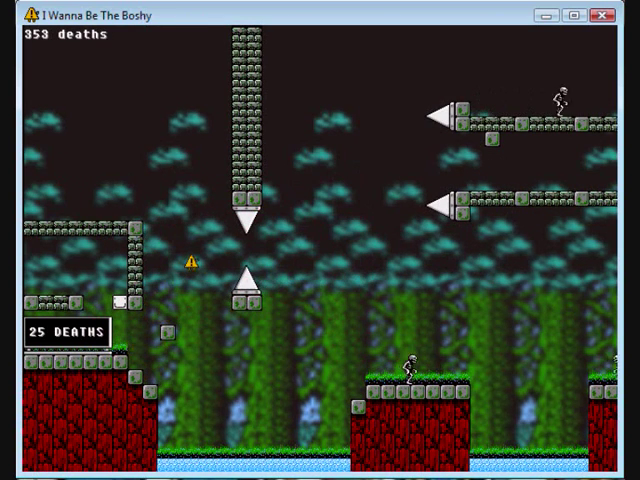
{"action": "key", "text": "Right"}
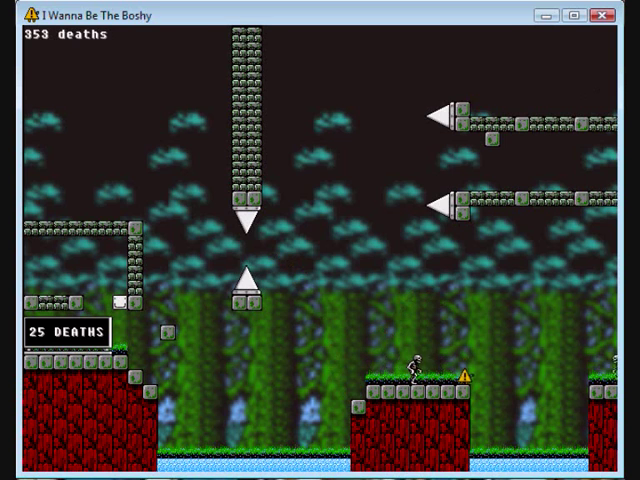
{"action": "key", "text": "shift"}
{"action": "key", "text": "Left"}
{"action": "key", "text": "shift"}
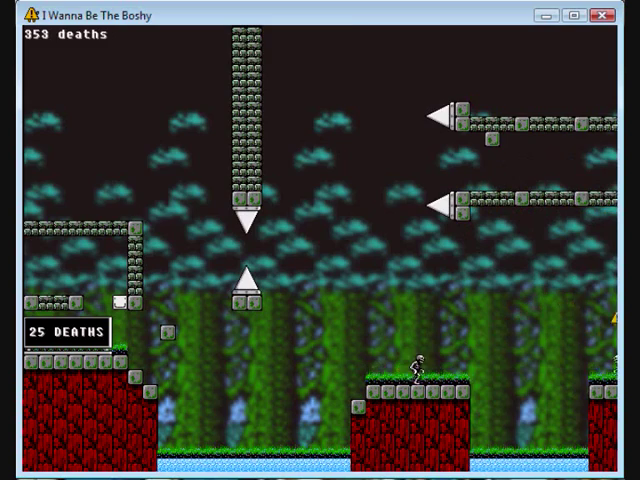
{"action": "key", "text": "Right"}
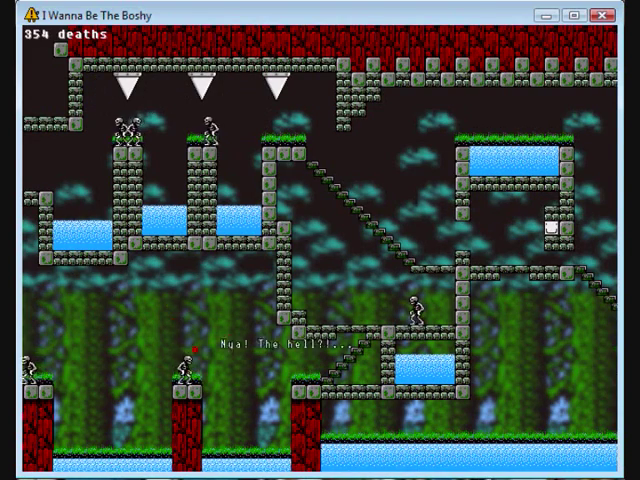
Step: Retry the upright-spike jump from the save-point ledge several times
{"action": "key", "text": "r"}
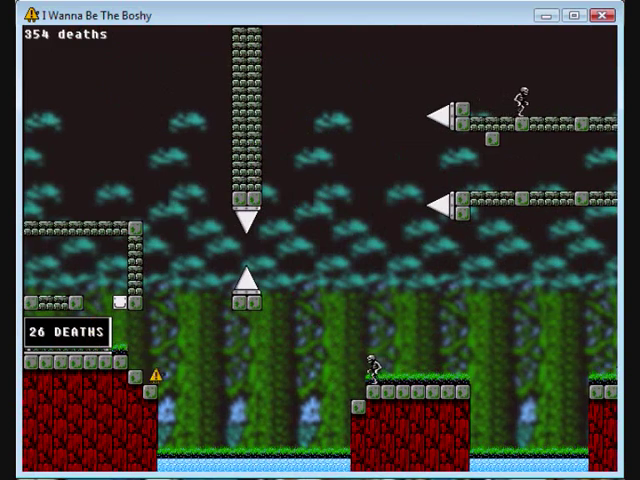
{"action": "key", "text": "Right"}
{"action": "key", "text": "shift"}
{"action": "key", "text": "r"}
{"action": "key", "text": "Left"}
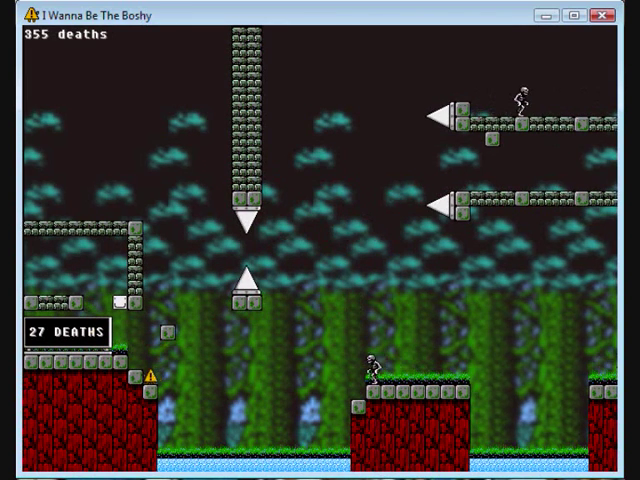
{"action": "key", "text": "Right"}
{"action": "key", "text": "r"}
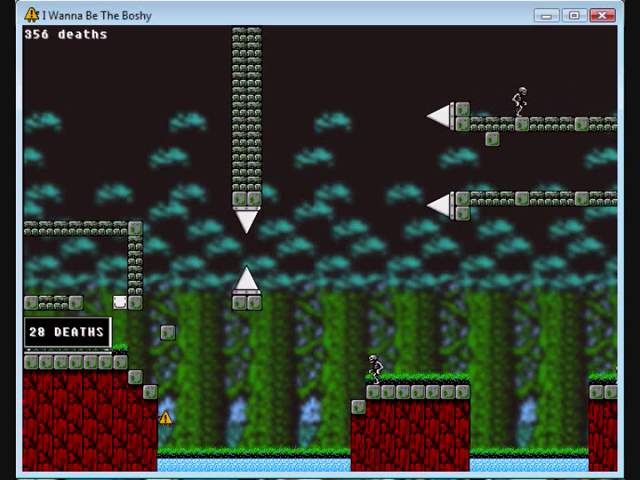
{"action": "key", "text": "r"}
{"action": "key", "text": "Right"}
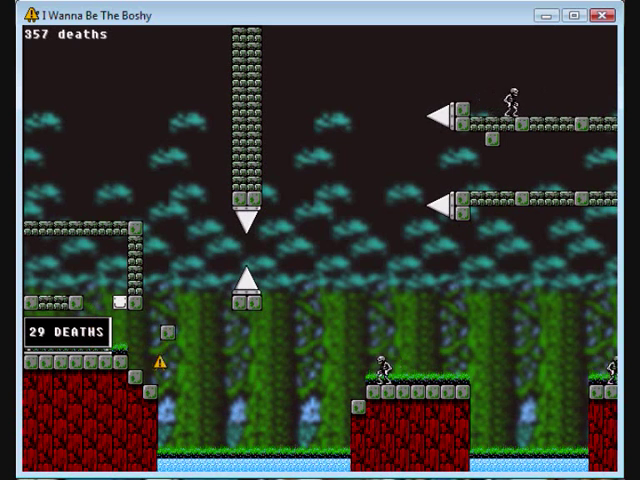
{"action": "key", "text": "r"}
{"action": "key", "text": "Right"}
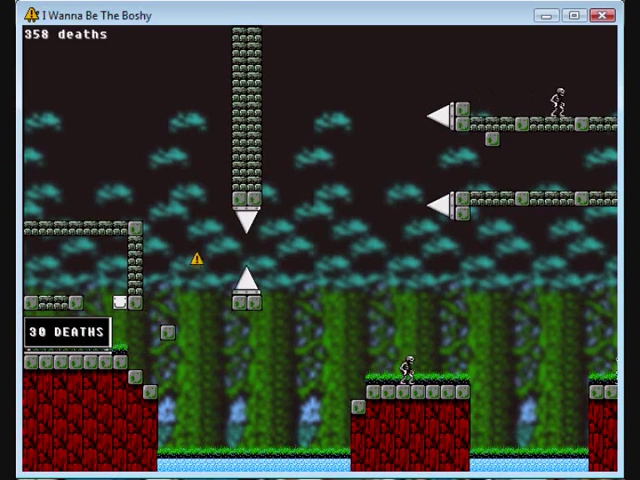
Step: Clear the upright spike, land on the grassy ledge and walk right along it
{"action": "key", "text": "Right"}
{"action": "key", "text": "r"}
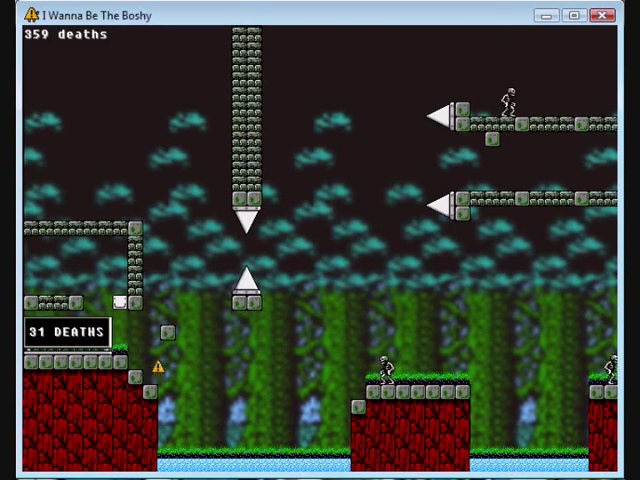
{"action": "key", "text": "r"}
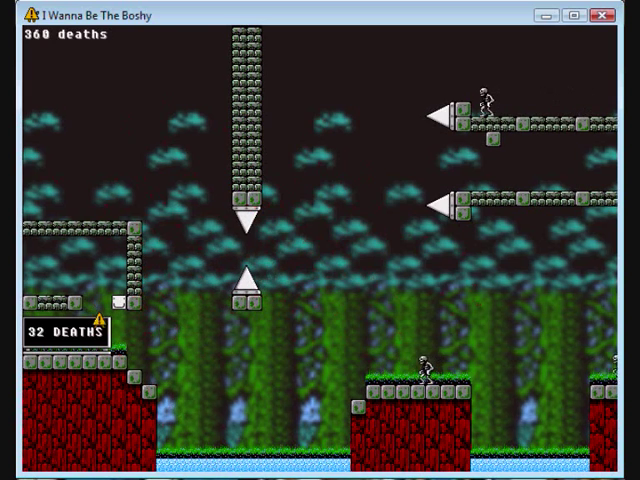
{"action": "key", "text": "Right"}
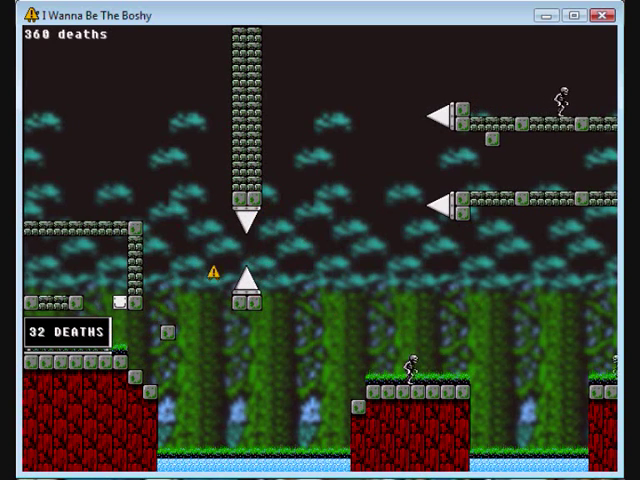
{"action": "key", "text": "Right"}
{"action": "key", "text": "r"}
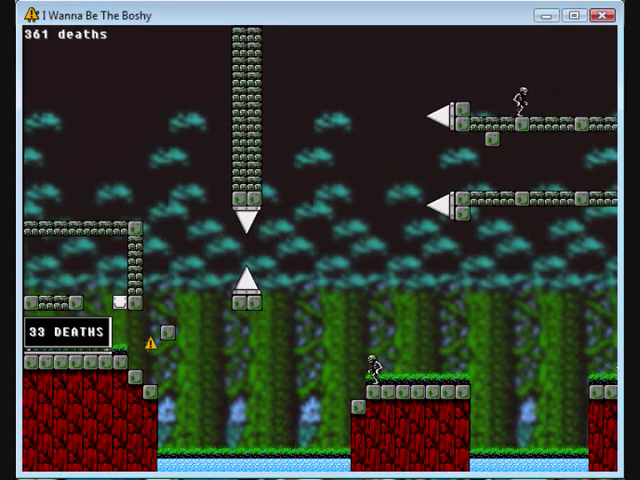
{"action": "key", "text": "Right"}
{"action": "key", "text": "r"}
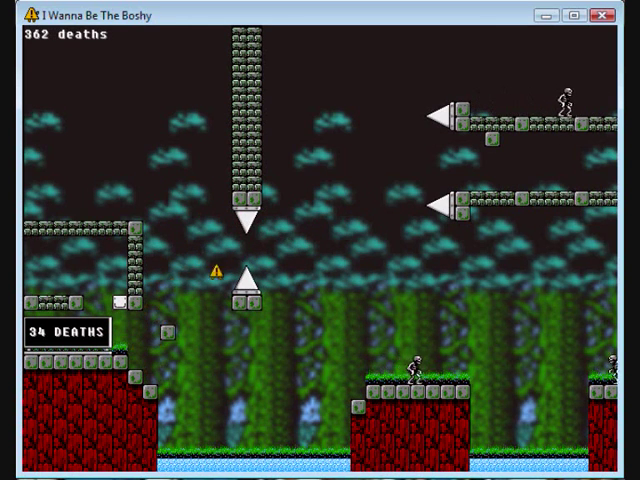
{"action": "key", "text": "Right"}
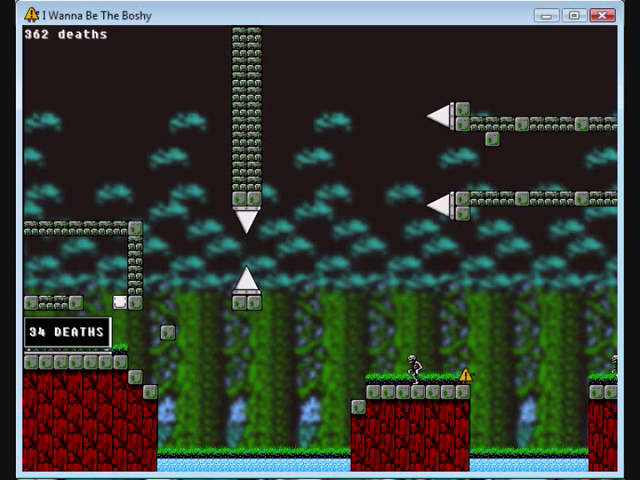
{"action": "key", "text": "Right"}
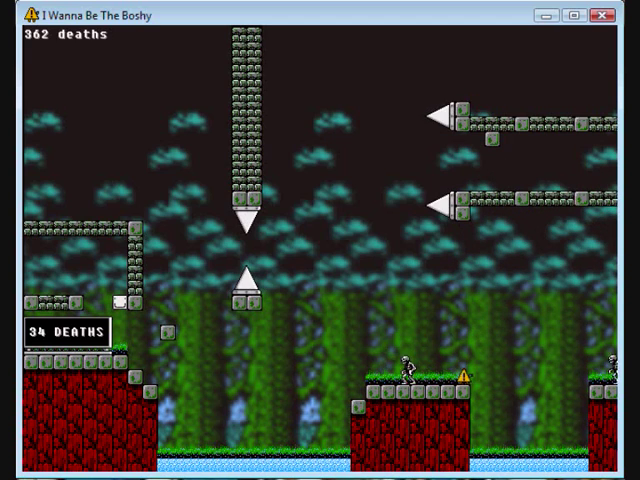
Step: Walk into the next room, restart after dying, and cross the pillar tops heading left
{"action": "key", "text": "Right"}
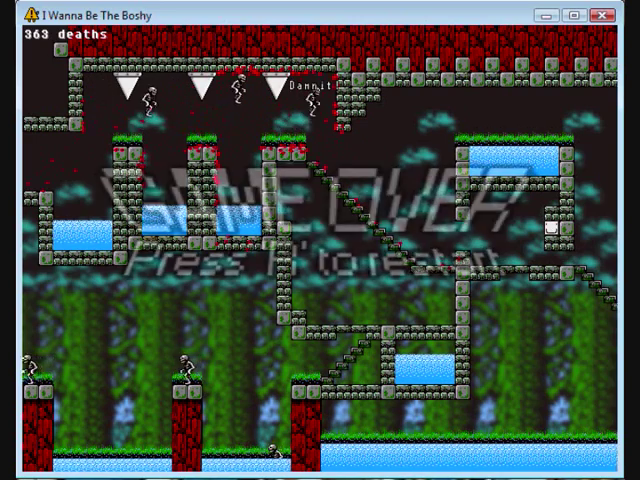
{"action": "key", "text": "r"}
{"action": "key", "text": "Left"}
{"action": "key", "text": "shift"}
{"action": "key", "text": "Left"}
{"action": "key", "text": "Left"}
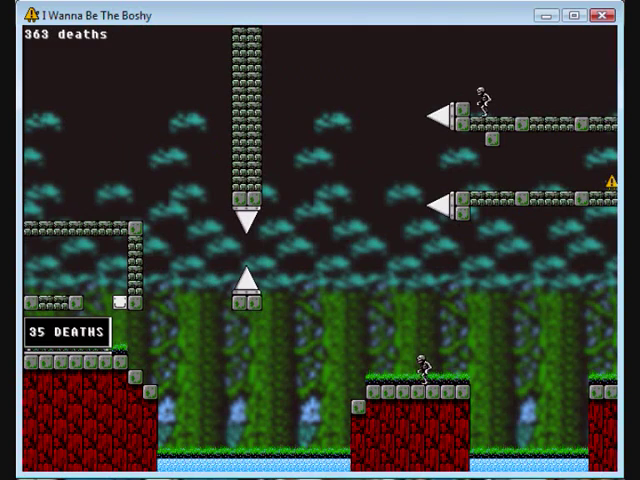
Step: Attempt the spike room to the left, restarting after each death on the spike
{"action": "key", "text": "Left"}
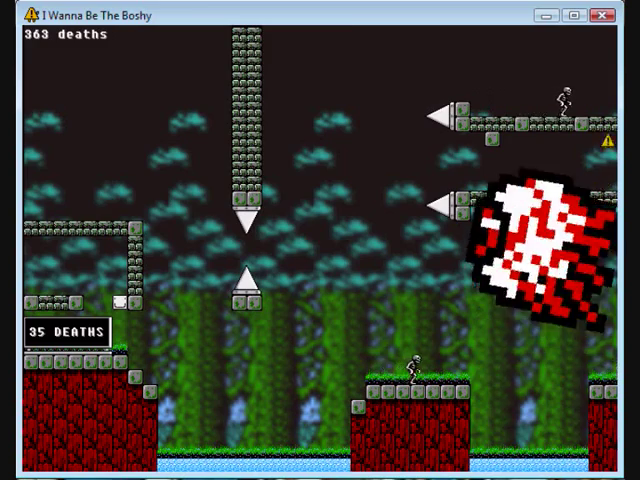
{"action": "key", "text": "r"}
{"action": "key", "text": "Left"}
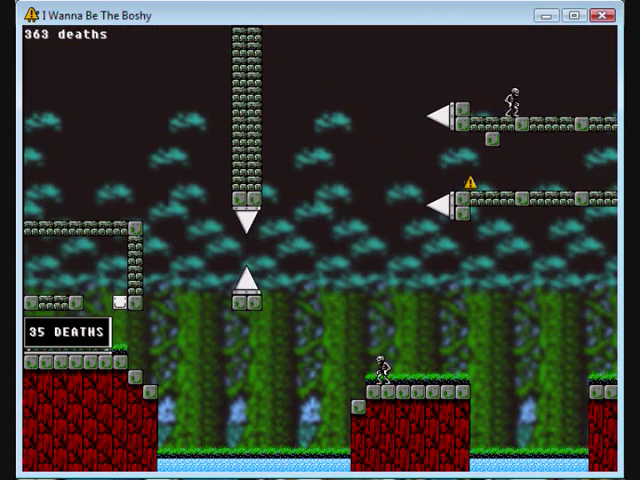
{"action": "key", "text": "shift"}
{"action": "key", "text": "Left"}
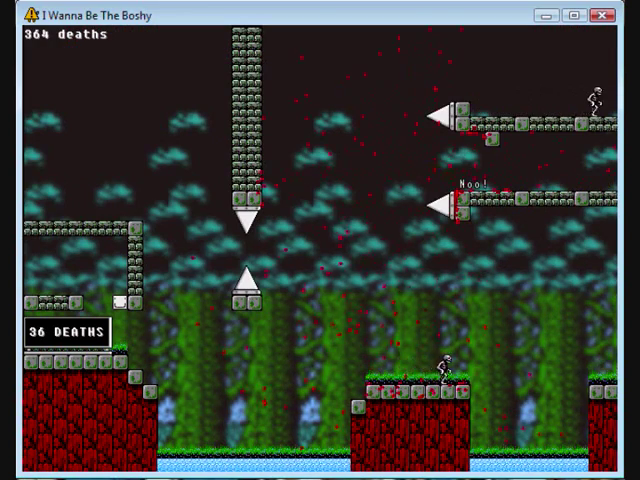
{"action": "key", "text": "r"}
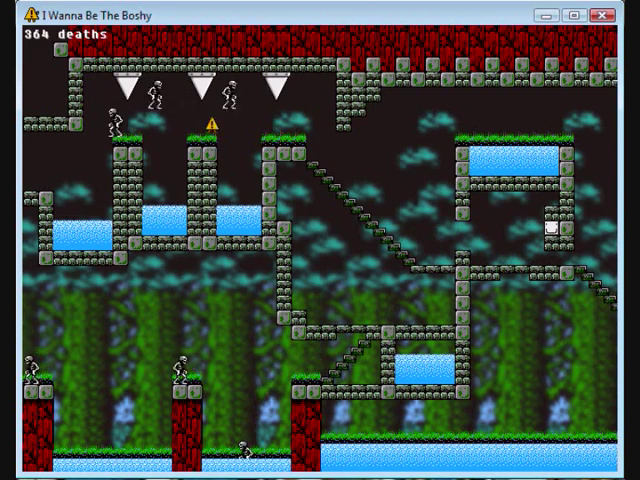
Step: Pass through the death-count sign room and block-maze rooms into the forest clearing
{"action": "key", "text": "Right"}
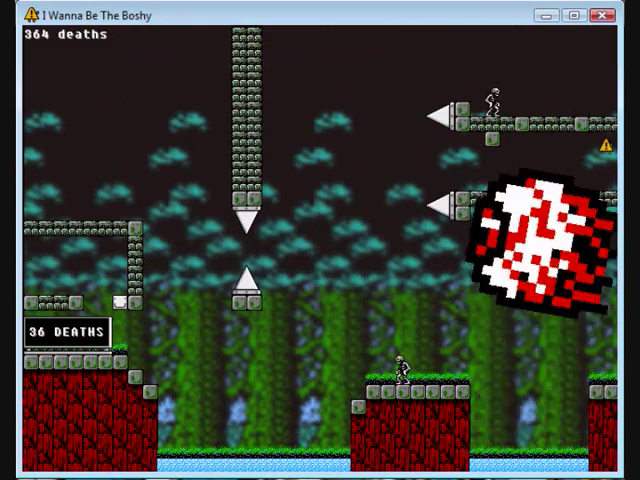
{"action": "key", "text": "Left"}
{"action": "key", "text": "Right"}
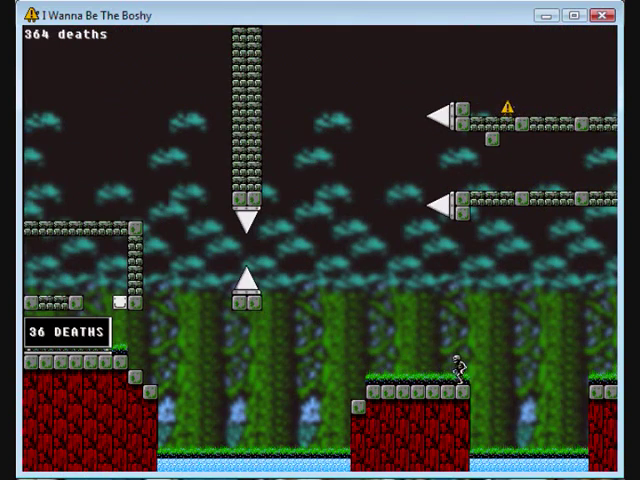
{"action": "key", "text": "Left"}
{"action": "key", "text": "Right"}
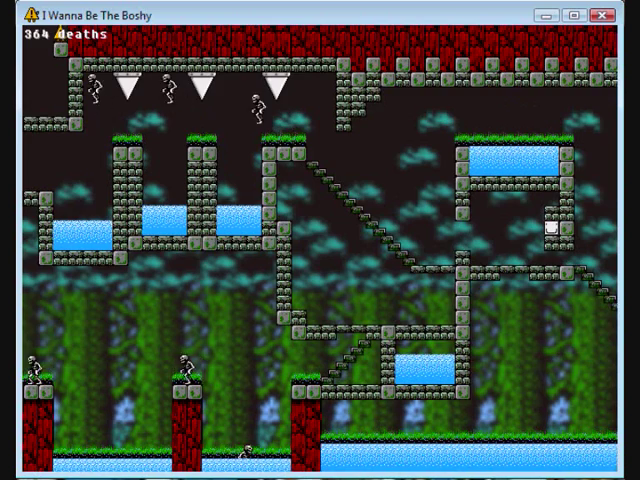
{"action": "key", "text": "Left"}
{"action": "key", "text": "Right"}
Step: Enter the forest clearing and make several failed attempts across the forest floor
{"action": "key", "text": "Left"}
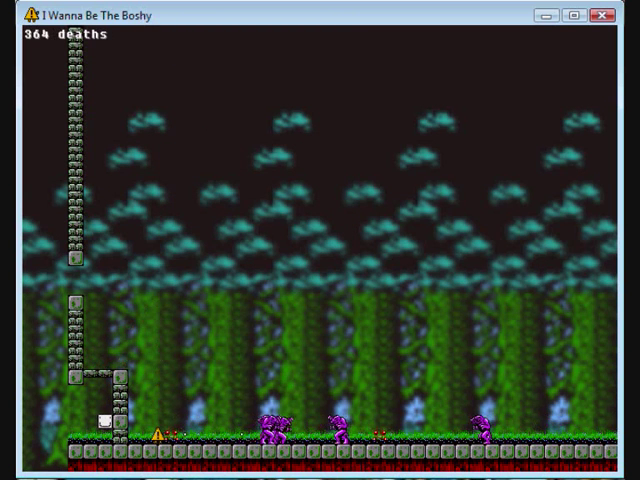
{"action": "key", "text": "r"}
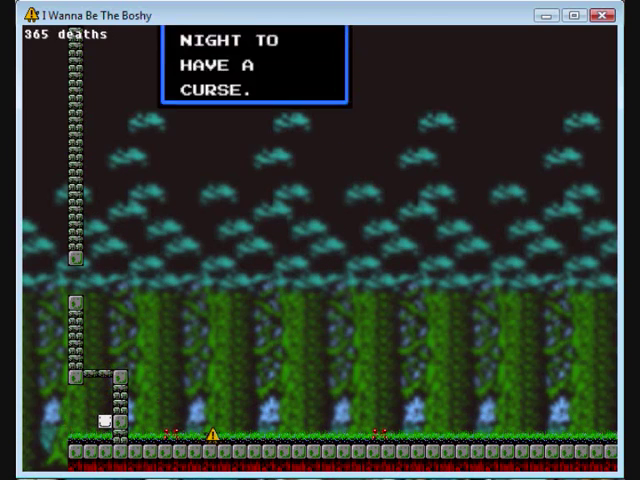
{"action": "key", "text": "r"}
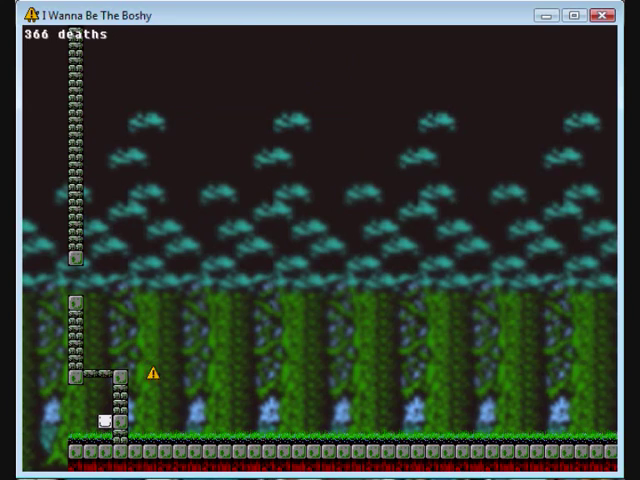
{"action": "key", "text": "r"}
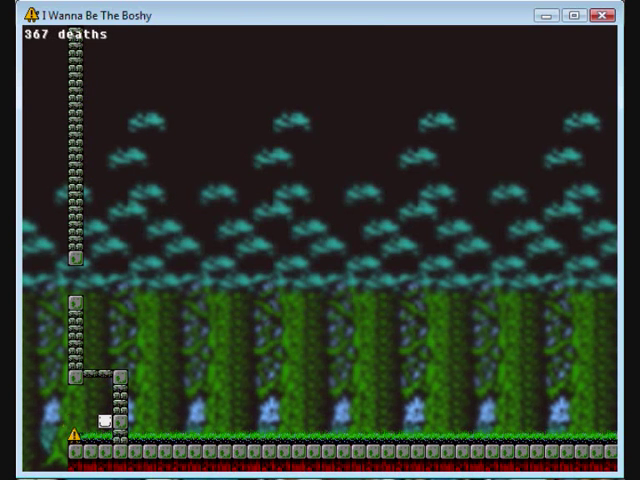
Step: Jump over the advancing purple enemies and run right into the next room
{"action": "key", "text": "Left"}
{"action": "key", "text": "shift"}
{"action": "key", "text": "Right"}
{"action": "key", "text": "shift"}
{"action": "key", "text": "Right"}
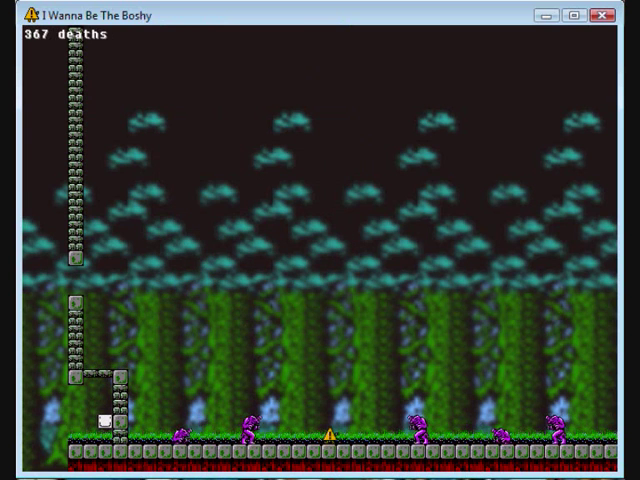
{"action": "key", "text": "shift"}
{"action": "key", "text": "Right"}
{"action": "key", "text": "shift"}
{"action": "key", "text": "shift"}
{"action": "key", "text": "shift"}
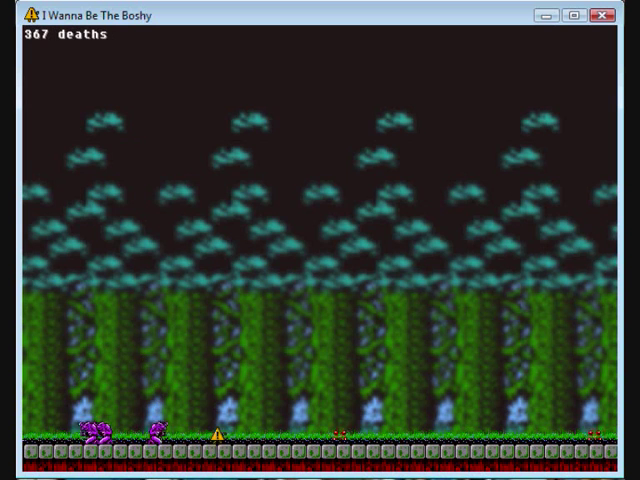
Step: Clear the remaining enemy groups, jump up into the room above and keep running right
{"action": "key", "text": "Right"}
{"action": "key", "text": "shift"}
{"action": "key", "text": "shift"}
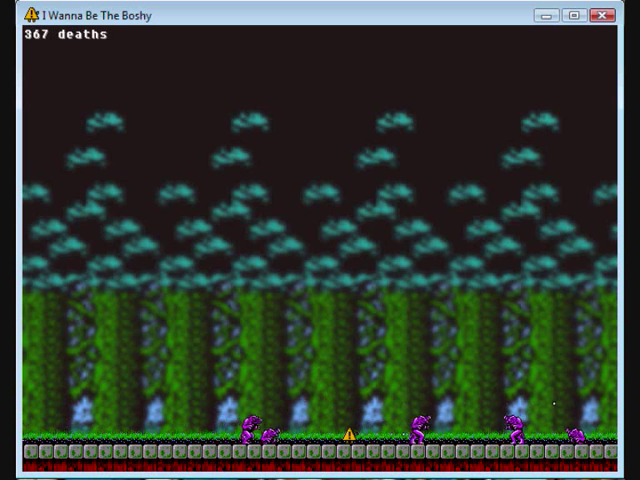
{"action": "key", "text": "Right"}
{"action": "key", "text": "shift"}
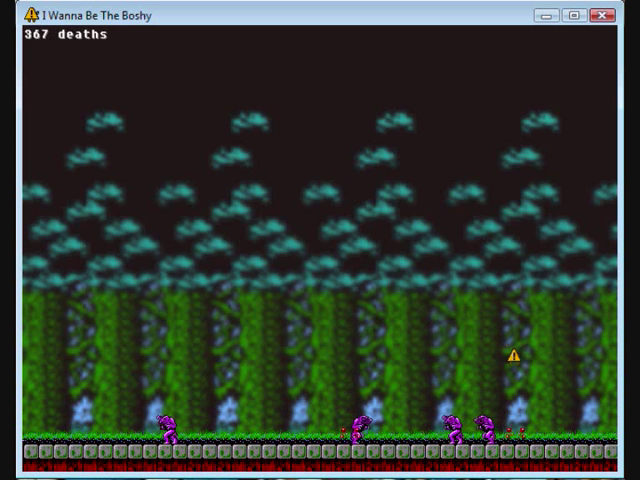
{"action": "key", "text": "Right"}
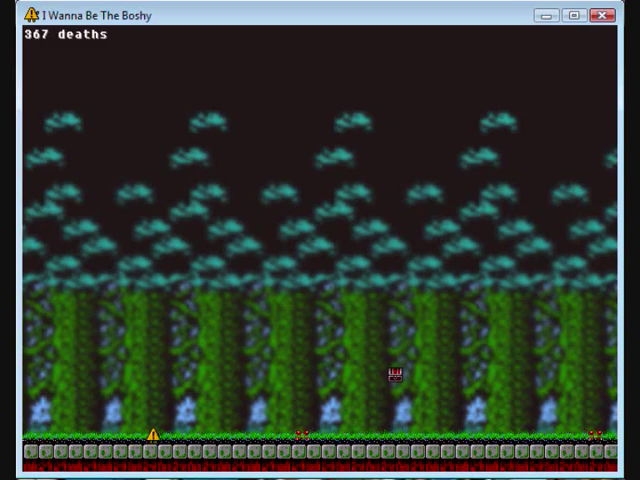
{"action": "key", "text": "Right"}
{"action": "key", "text": "shift"}
{"action": "key", "text": "shift"}
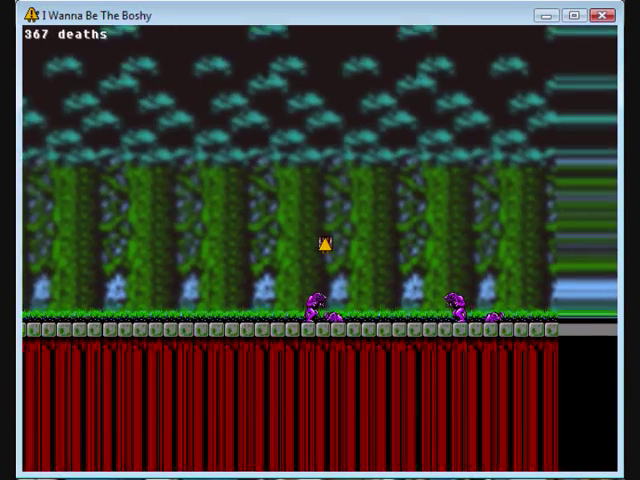
{"action": "key", "text": "Right"}
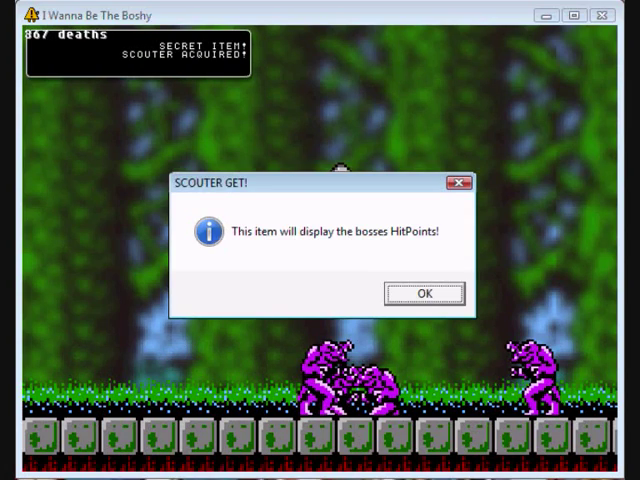
Step: Collect the Scouter, dismiss the 'SCOUTER GET!' notice and resume in the skeleton room
{"action": "key", "text": "Return"}
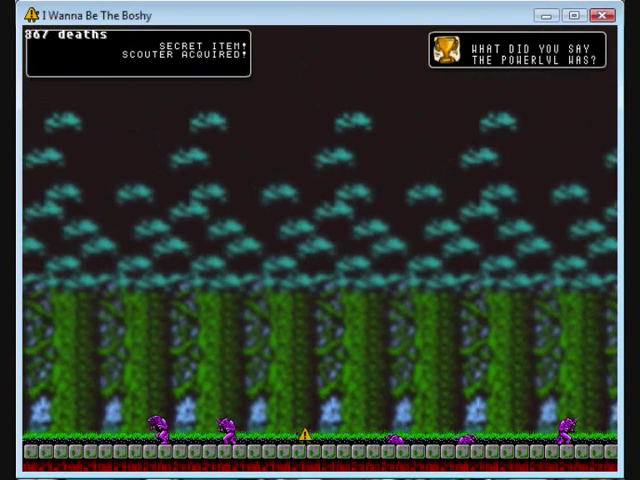
{"action": "key", "text": "r"}
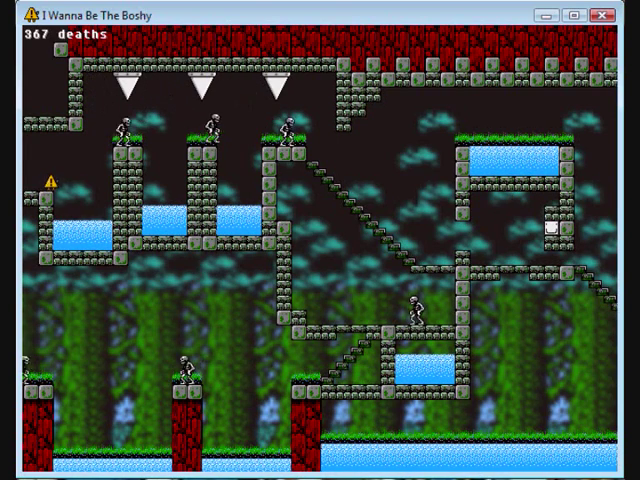
Step: Climb the stone pillars under the ceiling spikes, slide down the slope and exit right
{"action": "key", "text": "shift"}
{"action": "key", "text": "Right"}
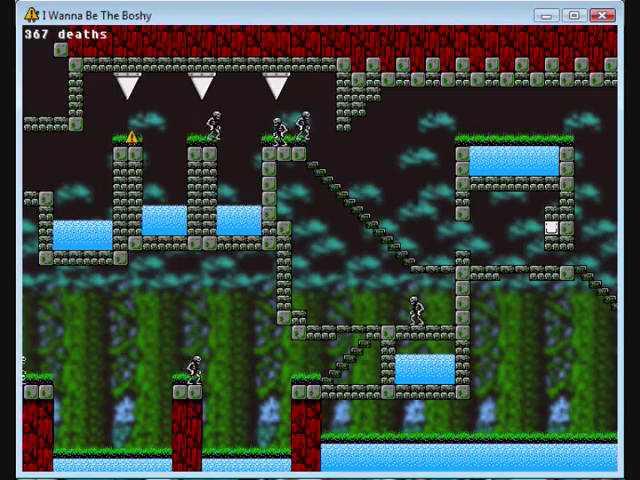
{"action": "key", "text": "Left"}
{"action": "key", "text": "Right"}
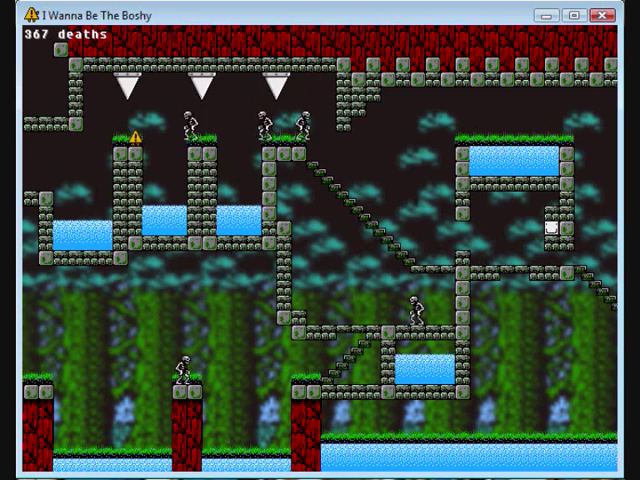
{"action": "key", "text": "shift"}
{"action": "key", "text": "Right"}
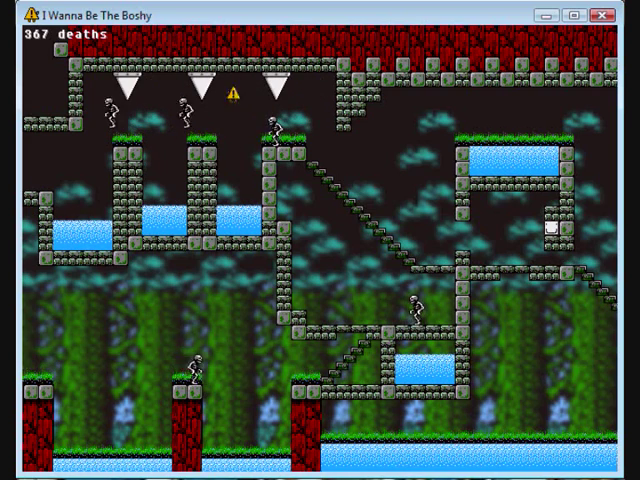
{"action": "key", "text": "Left"}
{"action": "key", "text": "shift"}
{"action": "key", "text": "Right"}
{"action": "key", "text": "shift"}
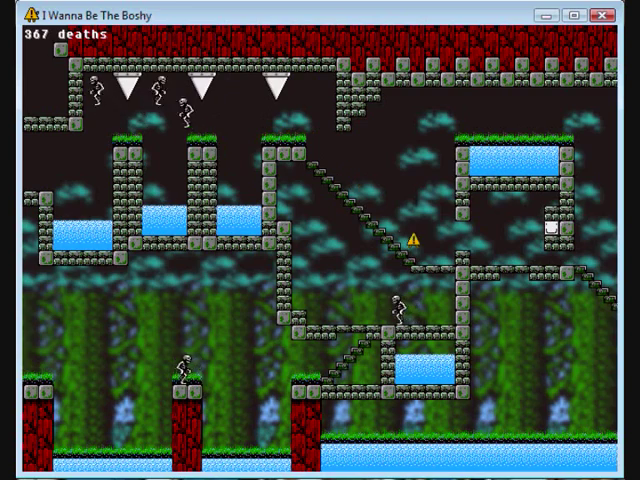
{"action": "key", "text": "Right"}
{"action": "key", "text": "shift"}
{"action": "key", "text": "Left"}
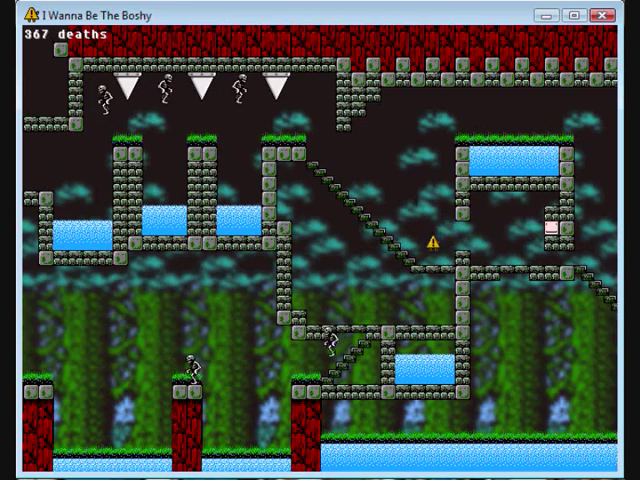
{"action": "key", "text": "Right"}
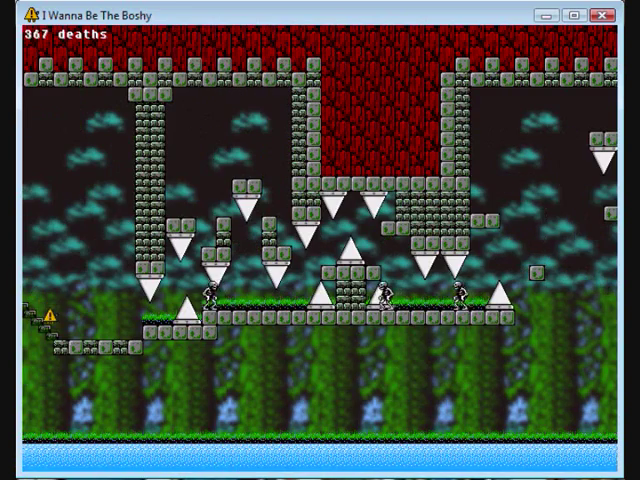
Step: Make repeated attempts through the hanging-spike corridor, restarting after each death
{"action": "key", "text": "Right"}
{"action": "key", "text": "shift"}
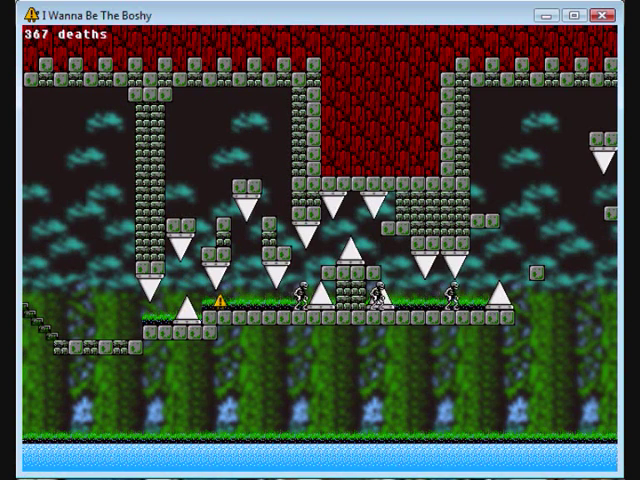
{"action": "key", "text": "Right"}
{"action": "key", "text": "shift"}
{"action": "key", "text": "Right"}
{"action": "key", "text": "shift"}
{"action": "key", "text": "shift"}
{"action": "key", "text": "r"}
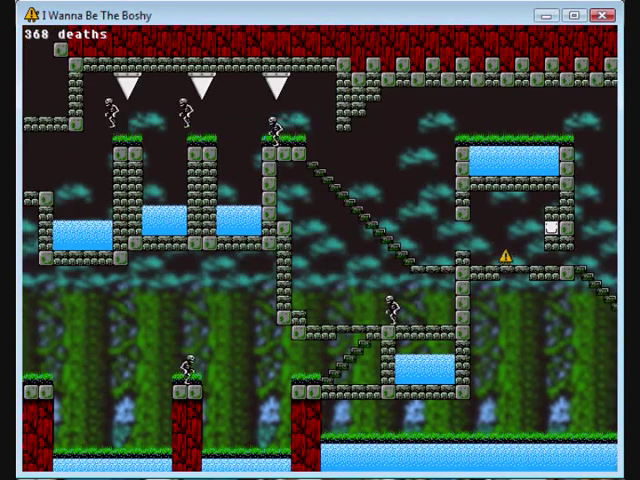
{"action": "key", "text": "Right"}
{"action": "key", "text": "shift"}
{"action": "key", "text": "shift"}
{"action": "key", "text": "r"}
{"action": "key", "text": "Right"}
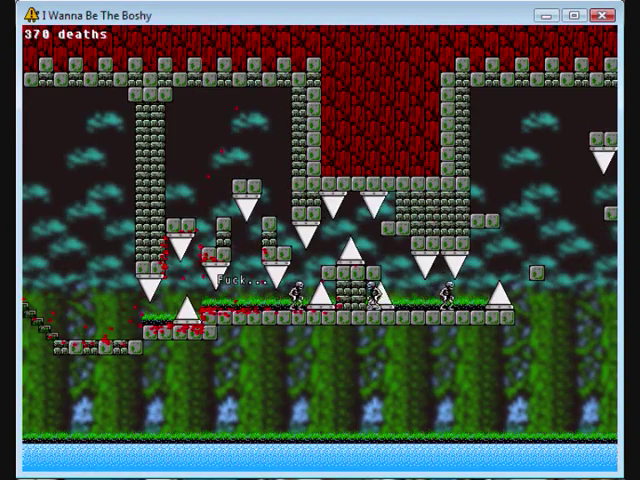
{"action": "key", "text": "r"}
{"action": "key", "text": "Right"}
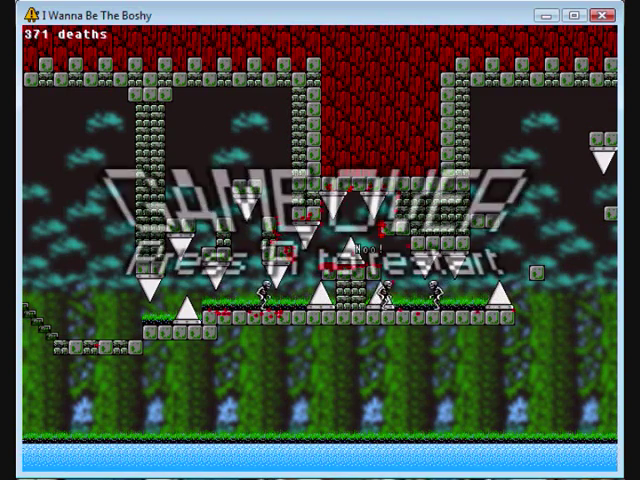
Step: Restart after game over, cross the corridor blocks into the new room, then die on the grass platform
{"action": "key", "text": "r"}
{"action": "key", "text": "Right"}
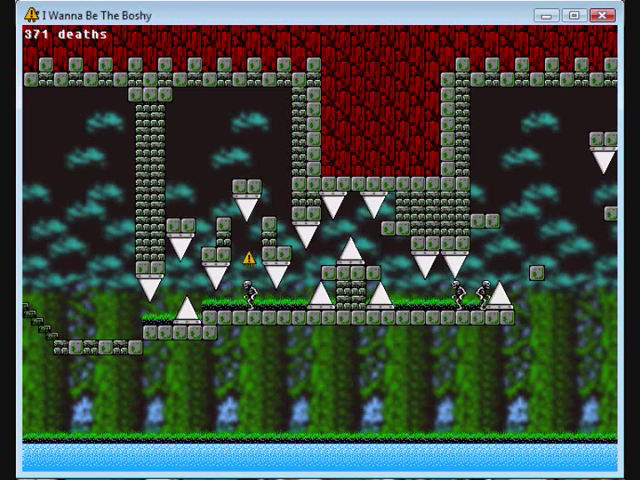
{"action": "key", "text": "Right"}
{"action": "key", "text": "shift"}
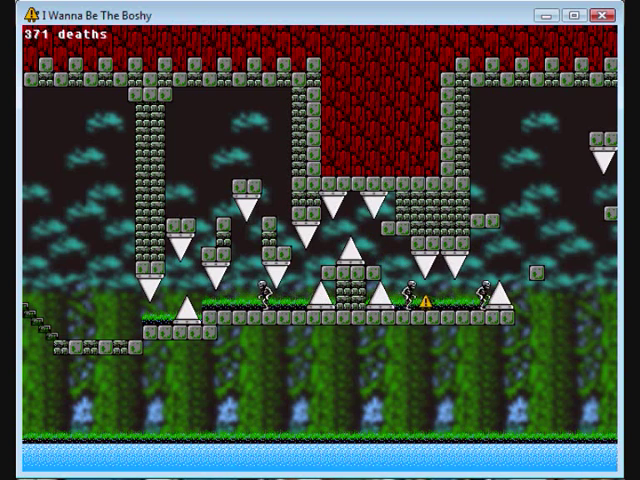
{"action": "key", "text": "shift"}
{"action": "key", "text": "Right"}
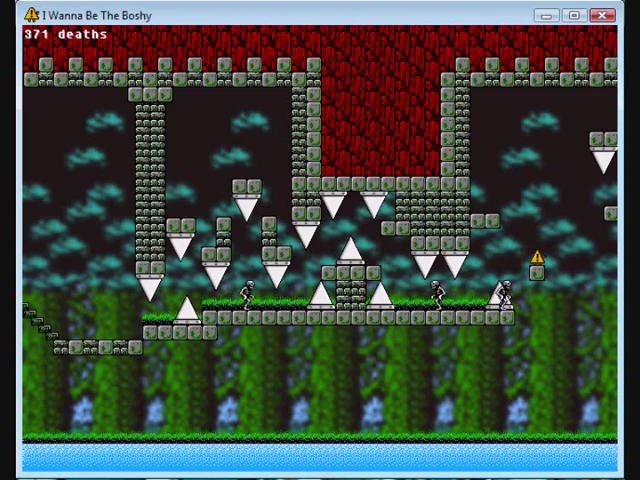
{"action": "key", "text": "Right"}
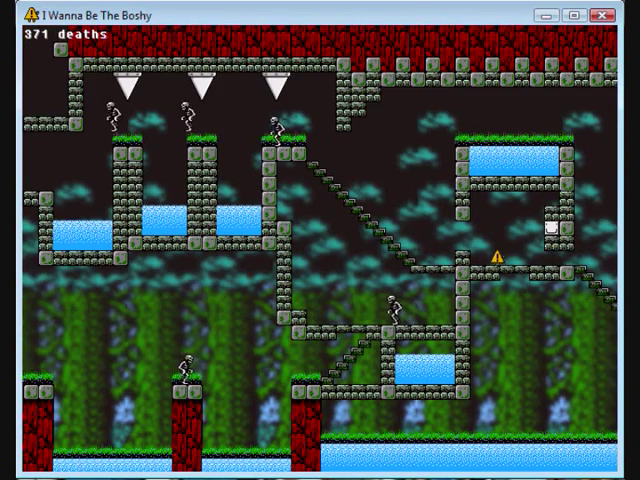
{"action": "key", "text": "Right"}
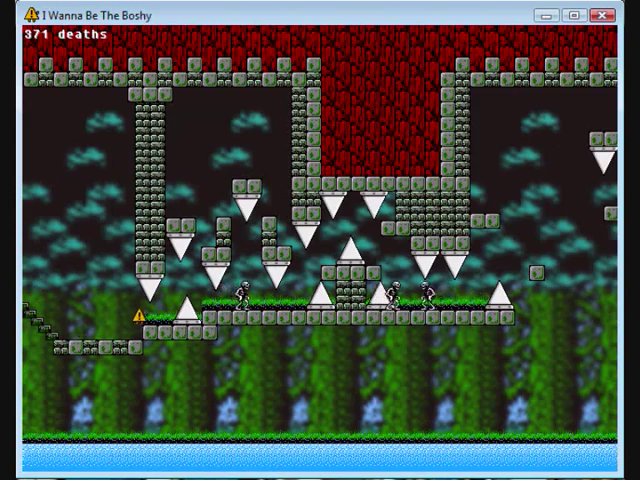
{"action": "key", "text": "Right"}
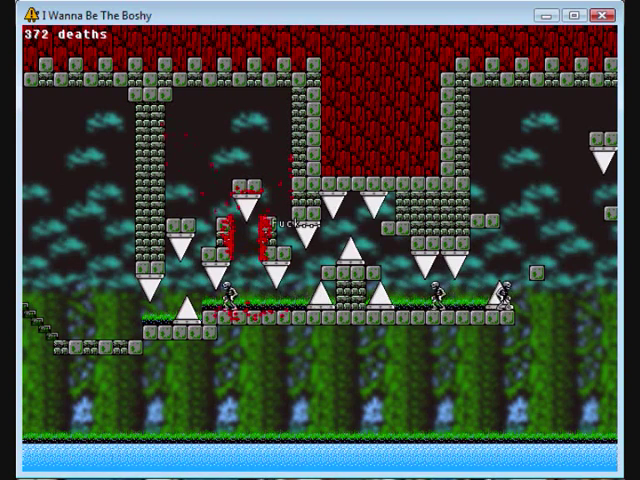
{"action": "key", "text": "r"}
Step: Cross the spike corridor again onto the central block and up to the right-hand small block
{"action": "key", "text": "Right"}
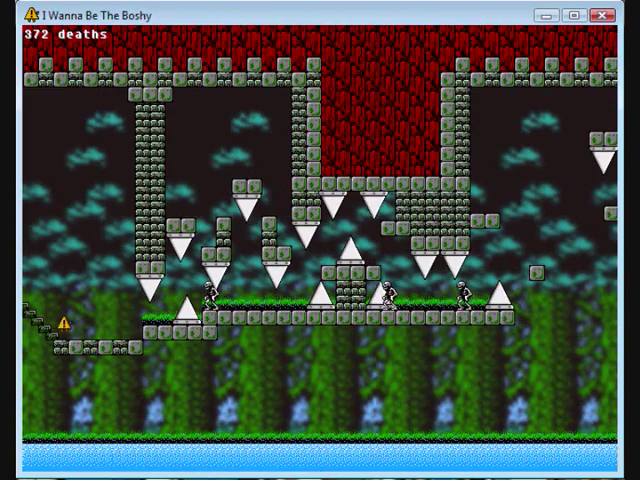
{"action": "key", "text": "Right"}
{"action": "key", "text": "shift"}
{"action": "key", "text": "Right"}
{"action": "key", "text": "shift"}
{"action": "key", "text": "shift"}
{"action": "key", "text": "Right"}
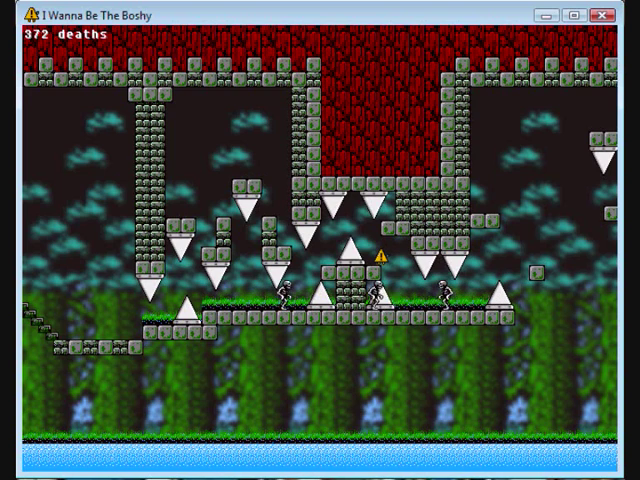
{"action": "key", "text": "Right"}
{"action": "key", "text": "Right"}
{"action": "key", "text": "shift"}
{"action": "key", "text": "Right"}
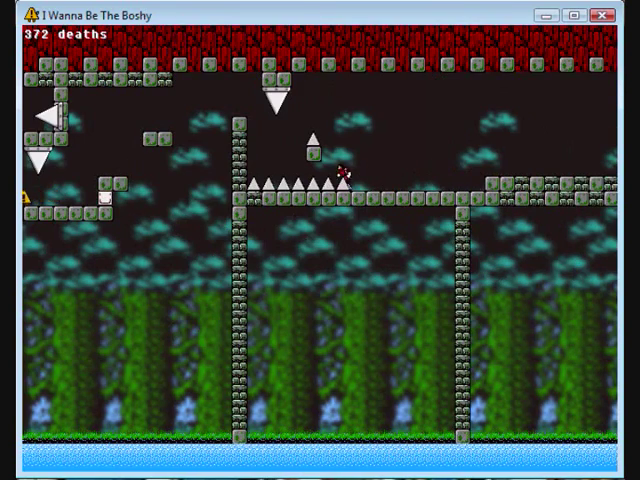
Step: Attempt the floor-spike row repeatedly, restarting at the save after each death until through
{"action": "key", "text": "Left"}
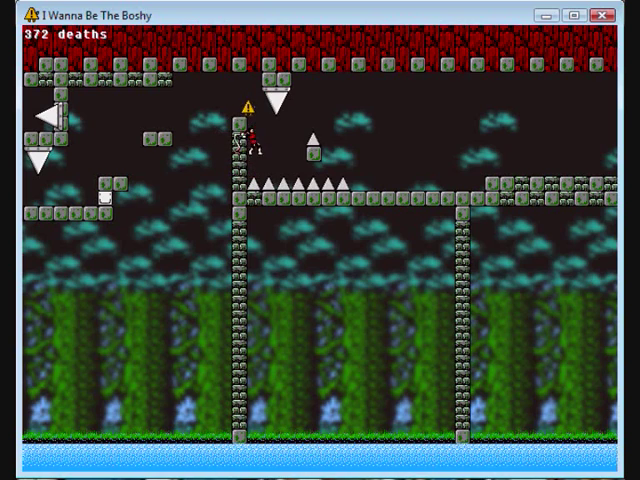
{"action": "key", "text": "r"}
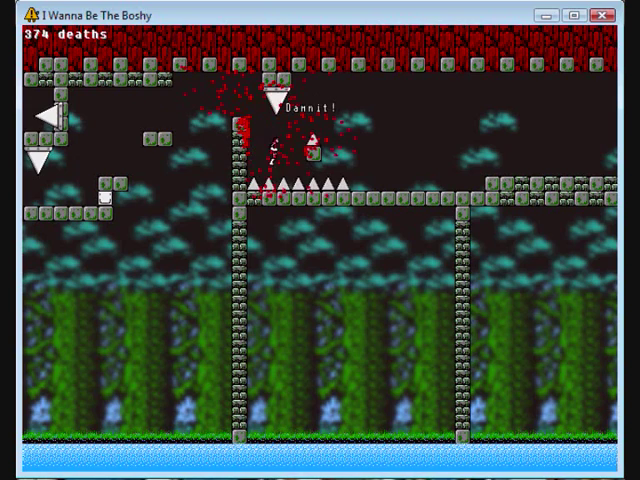
{"action": "key", "text": "r"}
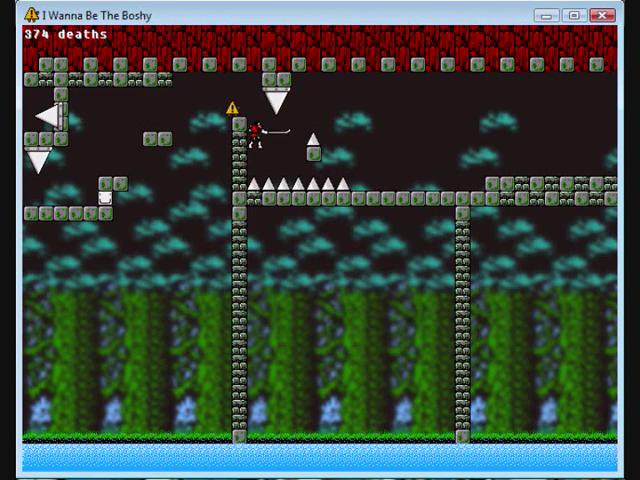
{"action": "key", "text": "r"}
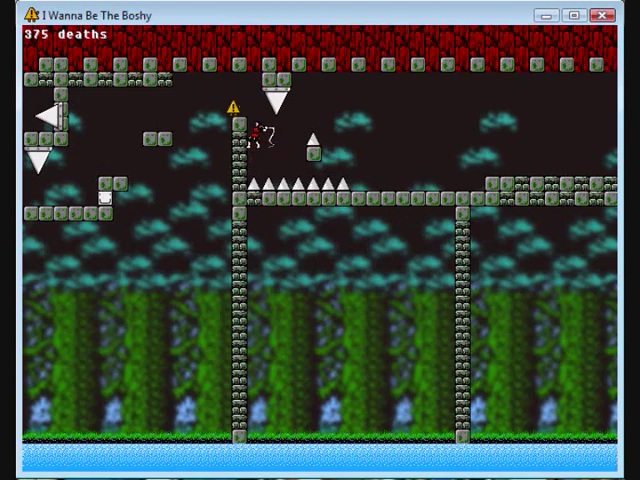
{"action": "key", "text": "r"}
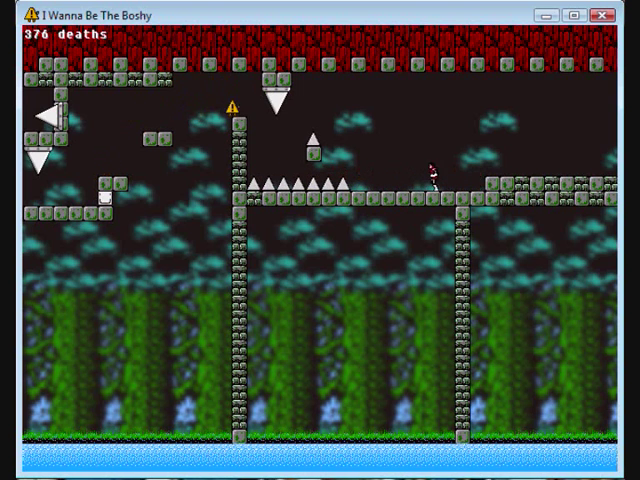
{"action": "key", "text": "r"}
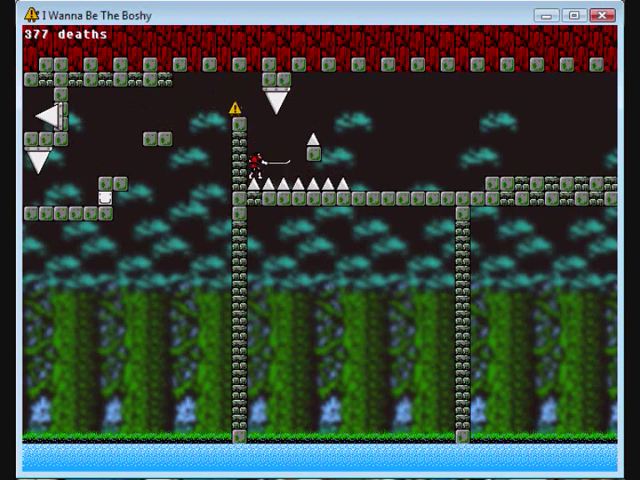
{"action": "key", "text": "r"}
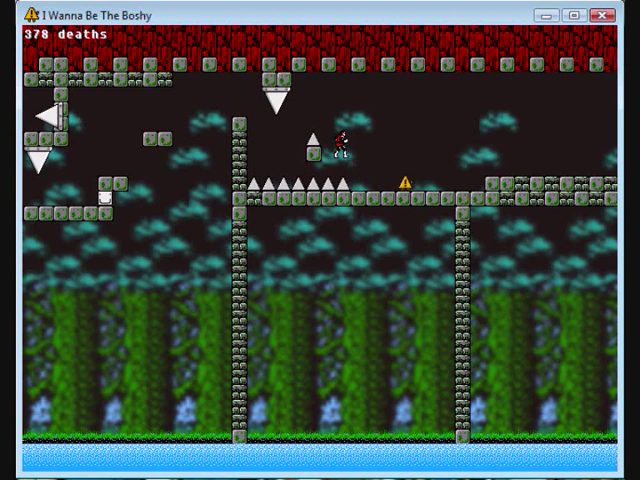
Step: Run right along the ledges, jump up into the room above and cross to the next one
{"action": "key", "text": "Right"}
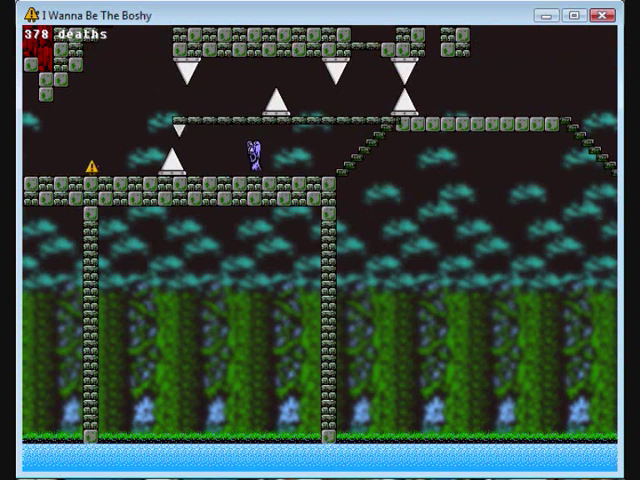
{"action": "key", "text": "Right"}
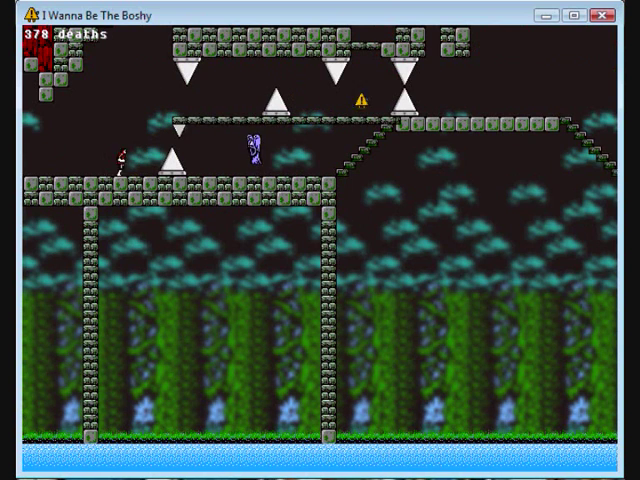
{"action": "key", "text": "Right"}
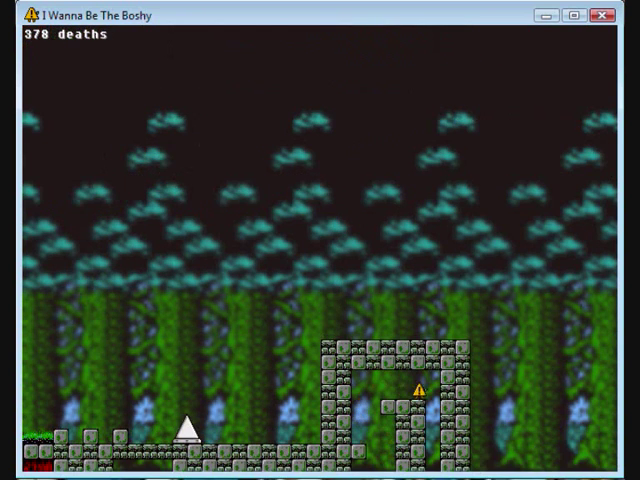
{"action": "key", "text": "shift"}
{"action": "key", "text": "Right"}
{"action": "key", "text": "Right"}
{"action": "key", "text": "Right"}
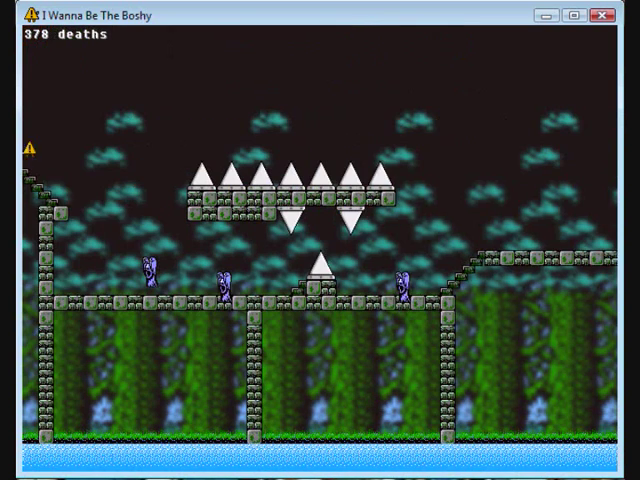
Step: Shoot the purple enemies while running right and jump past the central spike
{"action": "key", "text": "Right"}
{"action": "key", "text": "z"}
{"action": "key", "text": "Right"}
{"action": "key", "text": "z"}
{"action": "key", "text": "Right"}
{"action": "key", "text": "Right"}
{"action": "key", "text": "z"}
{"action": "key", "text": "shift"}
{"action": "key", "text": "Right"}
{"action": "key", "text": "z"}
{"action": "key", "text": "Right"}
{"action": "key", "text": "Right"}
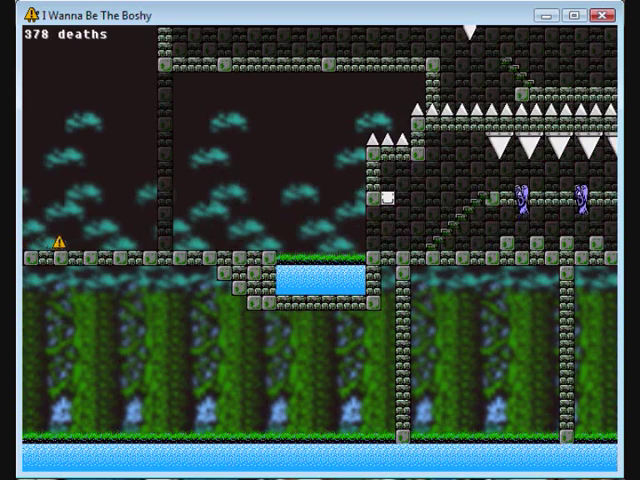
{"action": "key", "text": "Right"}
Step: Run toward the water pool, cross into the next room and restart at the save after dying
{"action": "key", "text": "Right"}
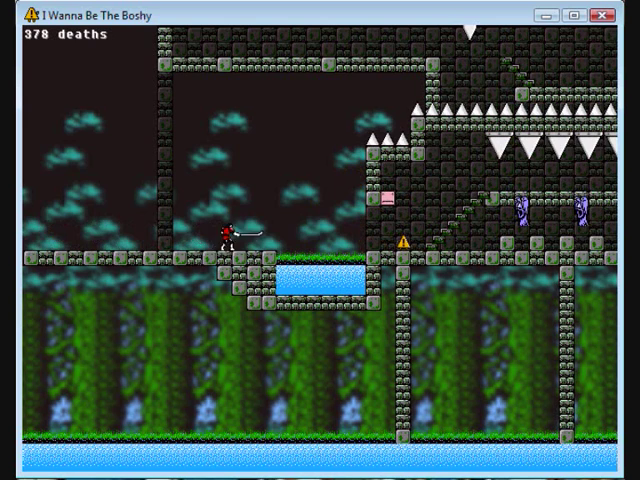
{"action": "key", "text": "Right"}
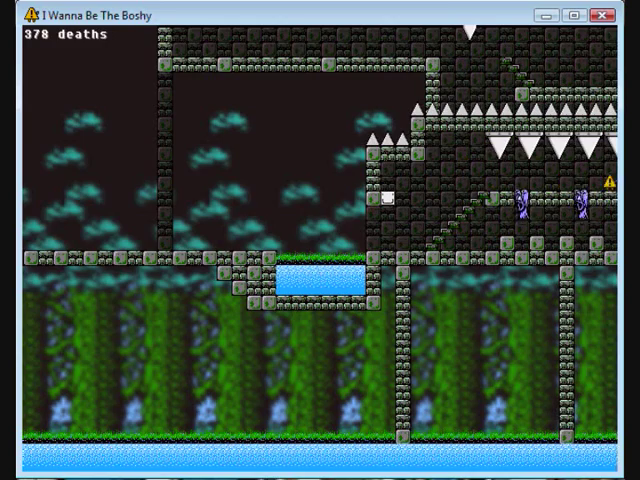
{"action": "key", "text": "r"}
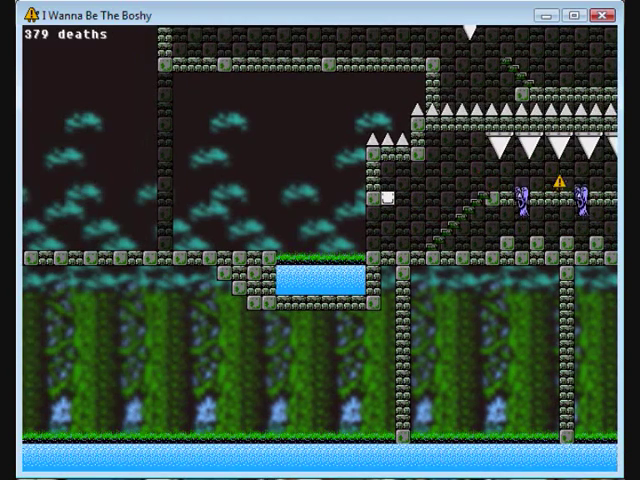
{"action": "key", "text": "r"}
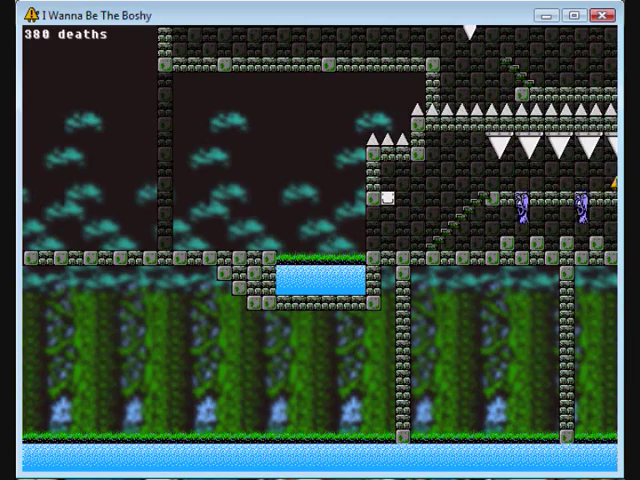
Step: Scout the rooms either side, then jump up into the tower and dodge around until dying and restarting
{"action": "key", "text": "Right"}
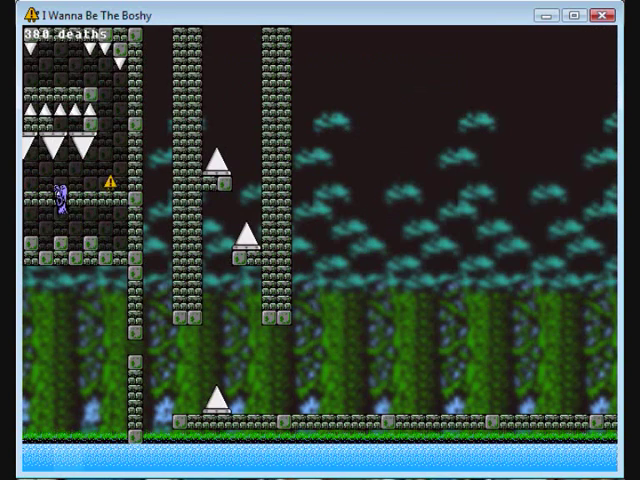
{"action": "key", "text": "Left"}
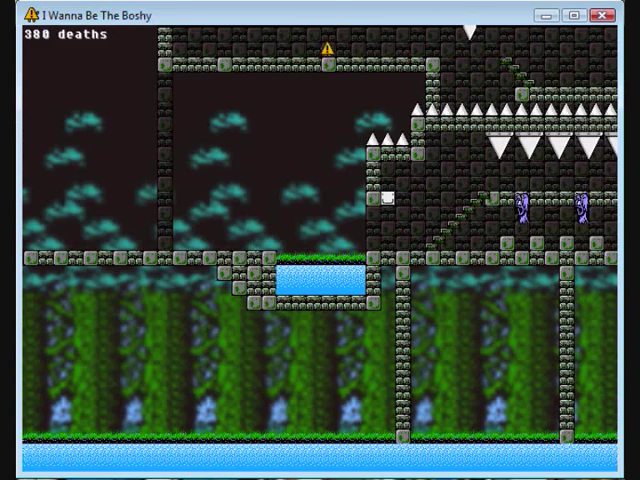
{"action": "key", "text": "shift"}
{"action": "key", "text": "Left"}
{"action": "key", "text": "shift"}
{"action": "key", "text": "Left"}
{"action": "key", "text": "Left"}
{"action": "key", "text": "shift"}
{"action": "key", "text": "Left"}
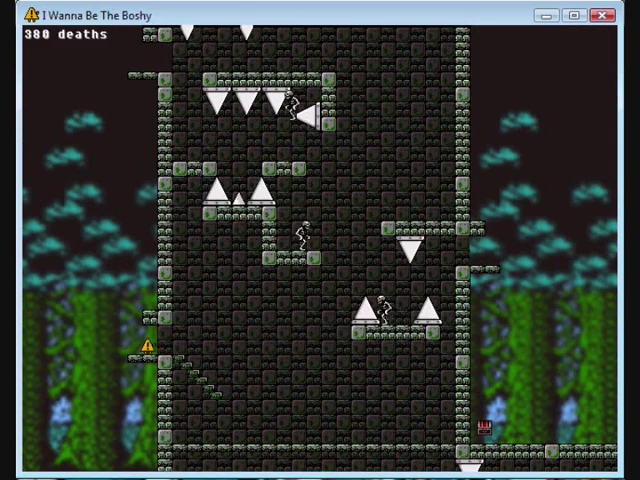
{"action": "key", "text": "Left"}
{"action": "key", "text": "Left"}
{"action": "key", "text": "Left"}
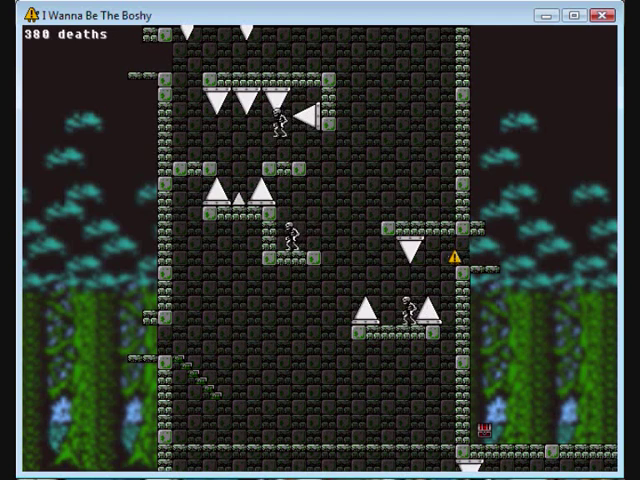
{"action": "key", "text": "Left"}
{"action": "key", "text": "r"}
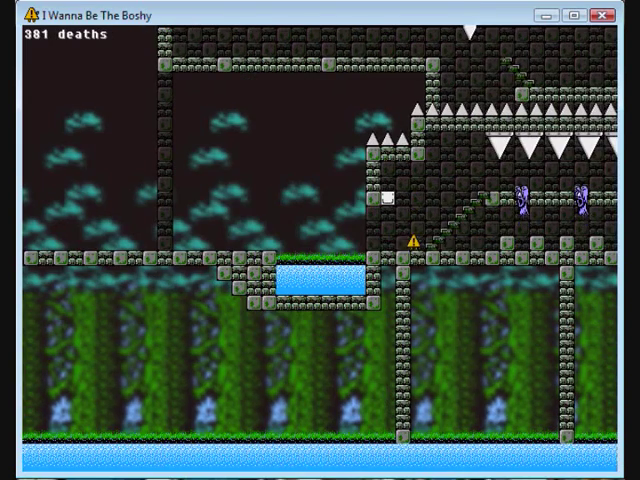
Step: From the save, climb past the skeletons, loop through the next room and back, and jump up into the tower above
{"action": "key", "text": "Right"}
{"action": "key", "text": "shift"}
{"action": "key", "text": "Right"}
{"action": "key", "text": "Right"}
{"action": "key", "text": "Right"}
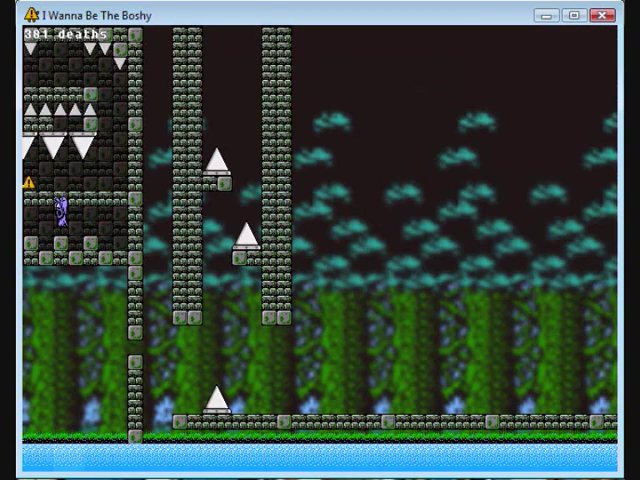
{"action": "key", "text": "Right"}
{"action": "key", "text": "Right"}
{"action": "key", "text": "shift"}
{"action": "key", "text": "shift"}
{"action": "key", "text": "Left"}
{"action": "key", "text": "Left"}
{"action": "key", "text": "shift"}
{"action": "key", "text": "Left"}
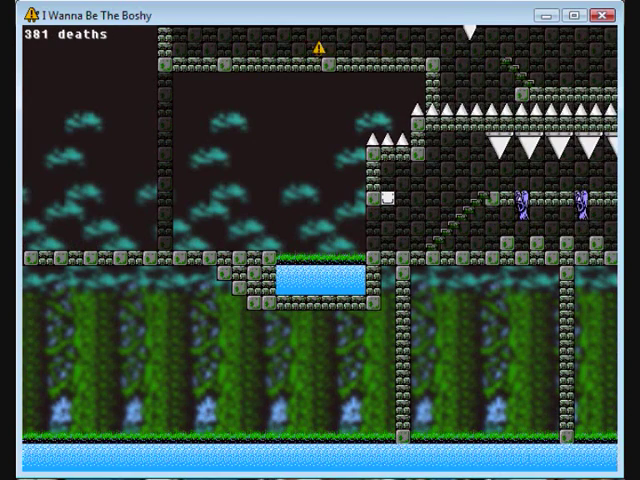
{"action": "key", "text": "shift"}
{"action": "key", "text": "Left"}
{"action": "key", "text": "shift"}
{"action": "key", "text": "Right"}
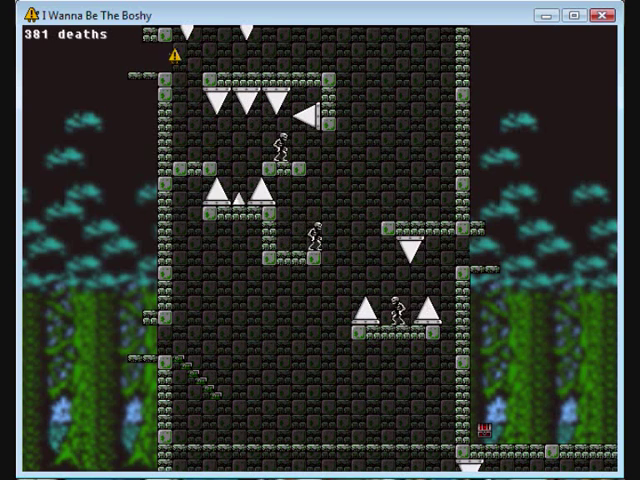
Step: Work up the tower's ledges, jumping left across the room and up onto the upper ledge
{"action": "key", "text": "Left"}
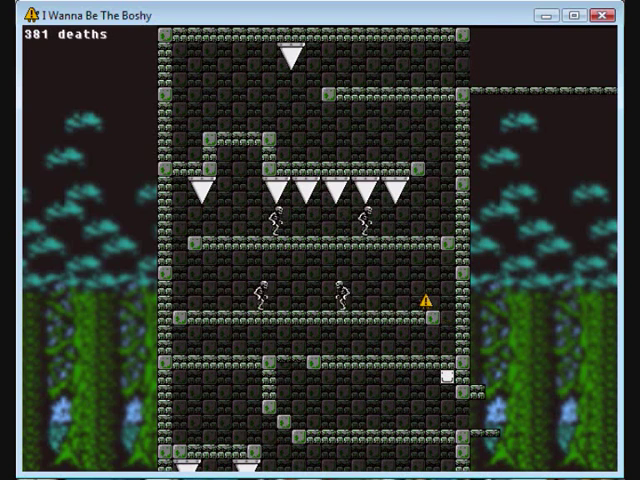
{"action": "key", "text": "Left"}
{"action": "key", "text": "shift"}
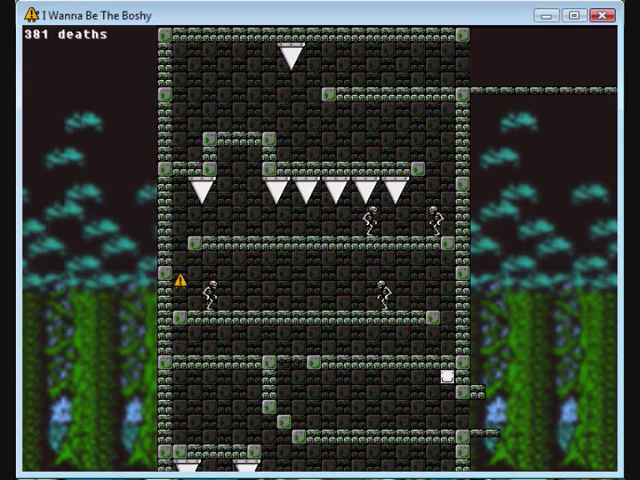
{"action": "key", "text": "shift"}
{"action": "key", "text": "Right"}
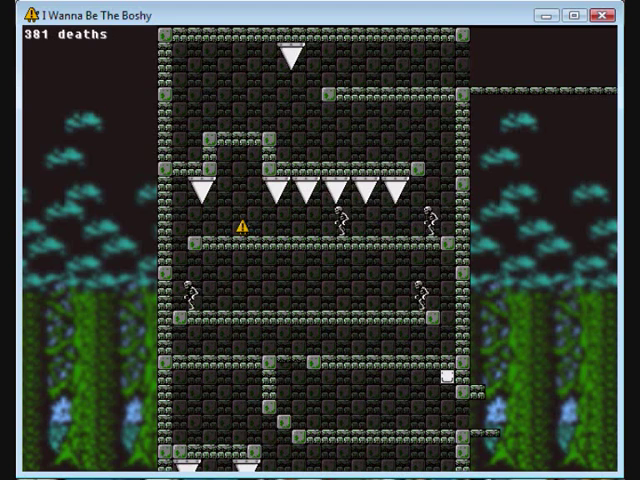
{"action": "key", "text": "Left"}
{"action": "key", "text": "shift"}
{"action": "key", "text": "Right"}
Step: Drop to the skeleton floor, run right between the spikes, climb to the top ledge and exit right into the spiked room
{"action": "key", "text": "shift"}
{"action": "key", "text": "Right"}
{"action": "key", "text": "Right"}
{"action": "key", "text": "shift"}
{"action": "key", "text": "Left"}
{"action": "key", "text": "Left"}
{"action": "key", "text": "shift"}
{"action": "key", "text": "Right"}
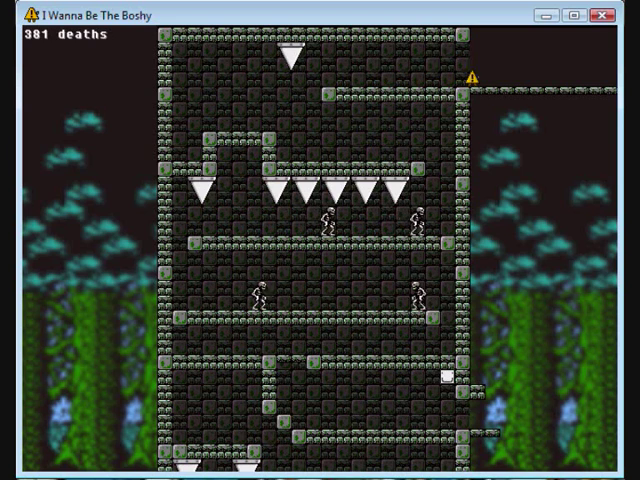
{"action": "key", "text": "Right"}
{"action": "key", "text": "shift"}
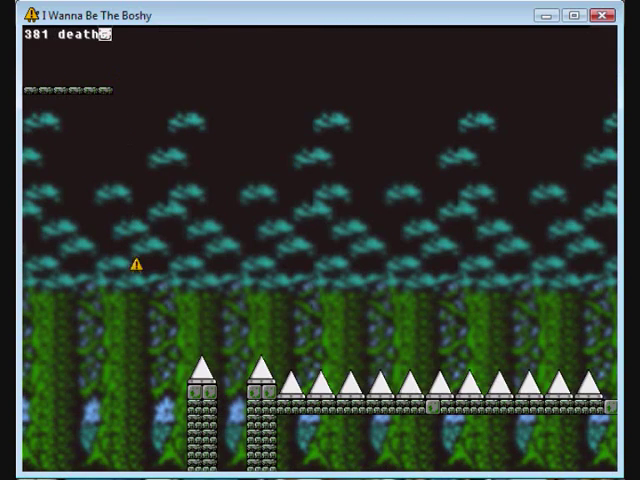
Step: Attempt the spiked shafts several times, dying and restarting at the save point
{"action": "key", "text": "shift"}
{"action": "key", "text": "Left"}
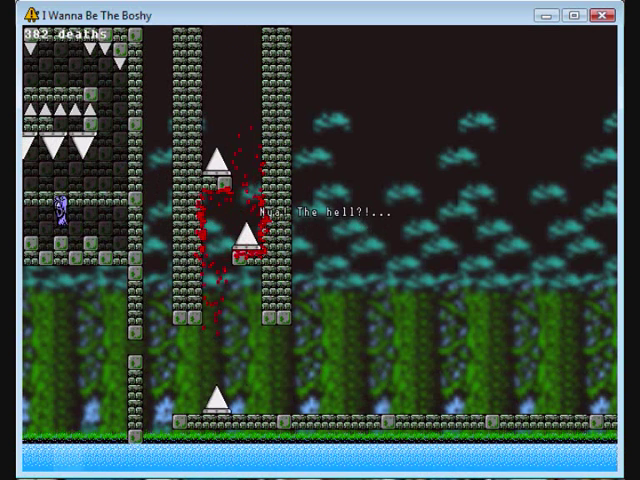
{"action": "key", "text": "r"}
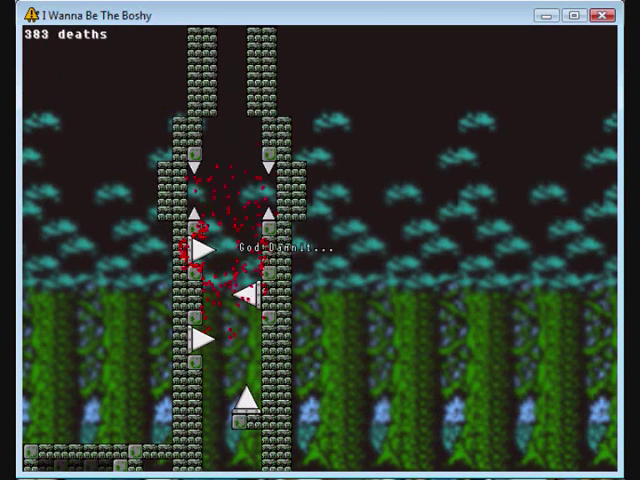
{"action": "key", "text": "r"}
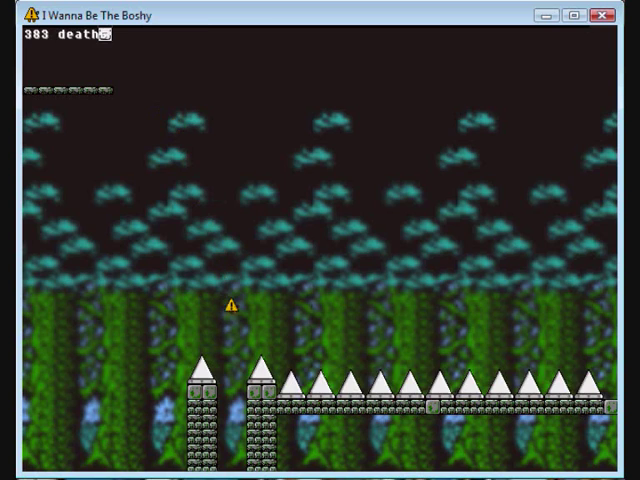
{"action": "key", "text": "shift"}
{"action": "key", "text": "r"}
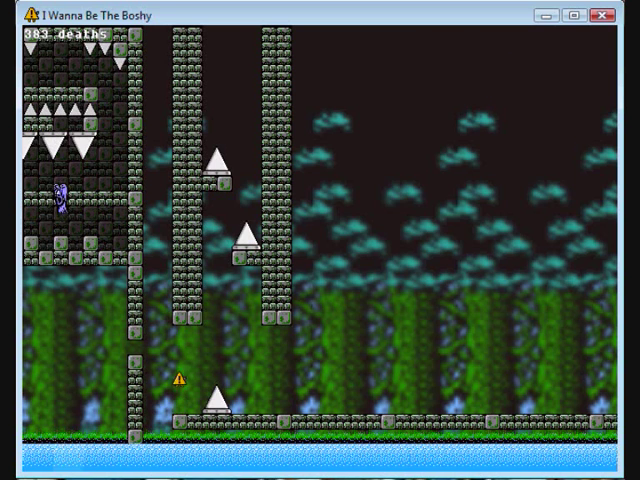
{"action": "key", "text": "Right"}
{"action": "key", "text": "Left"}
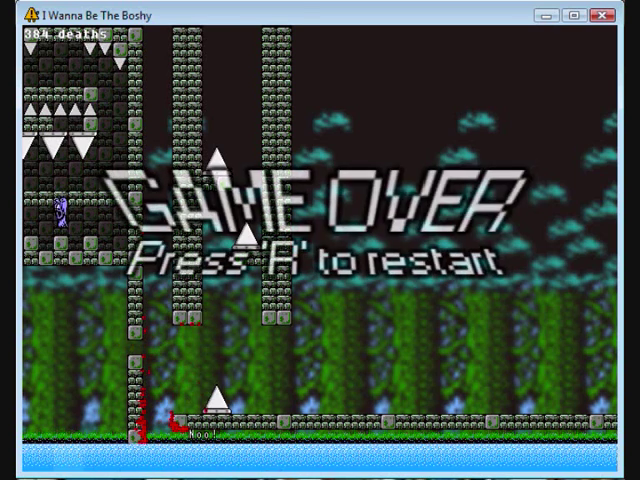
{"action": "key", "text": "r"}
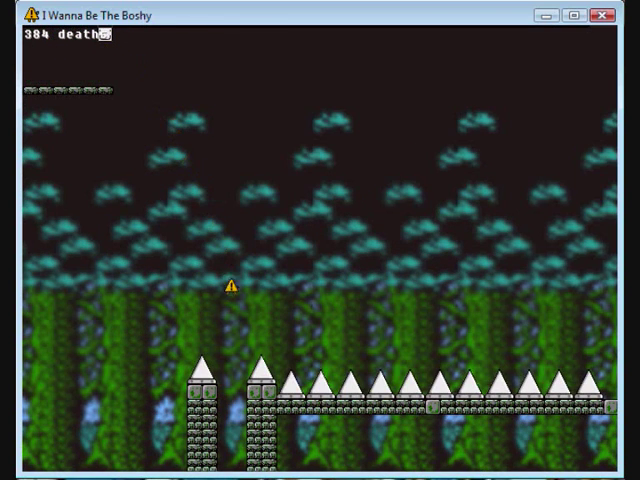
Step: Jump cleanly up through the spiked shaft and past the column into the room with two houses
{"action": "key", "text": "shift"}
{"action": "key", "text": "shift"}
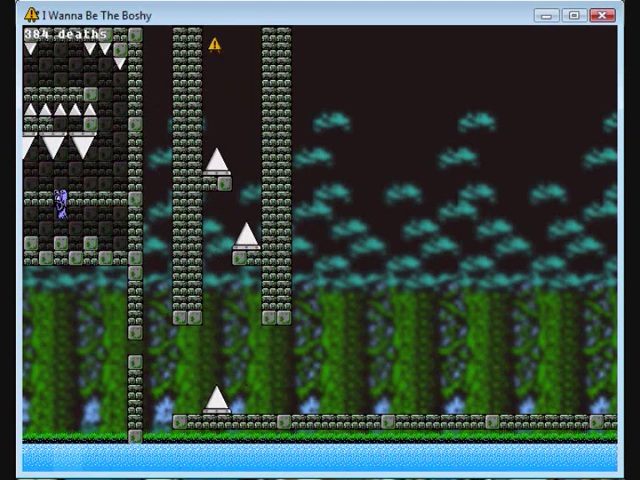
{"action": "key", "text": "Right"}
{"action": "key", "text": "Left"}
{"action": "key", "text": "shift"}
{"action": "key", "text": "Left"}
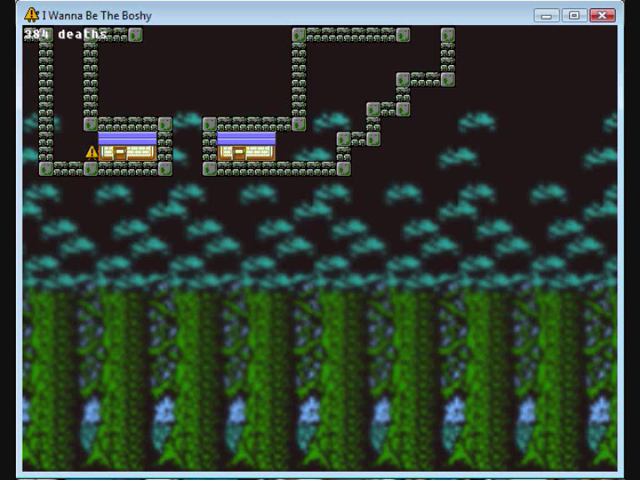
Step: Enter the Pokémon center house and approach the healer at the counter, restarting after the game over
{"action": "key", "text": "Right"}
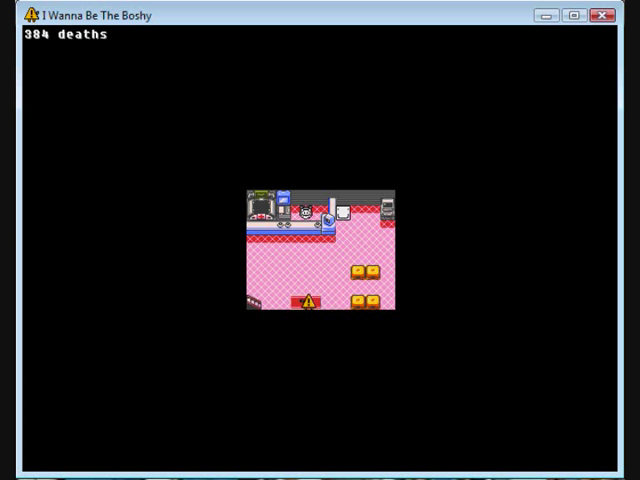
{"action": "key", "text": "Down"}
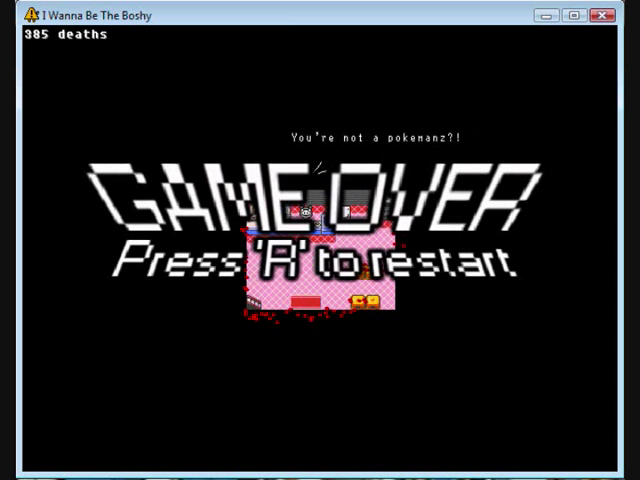
{"action": "key", "text": "r"}
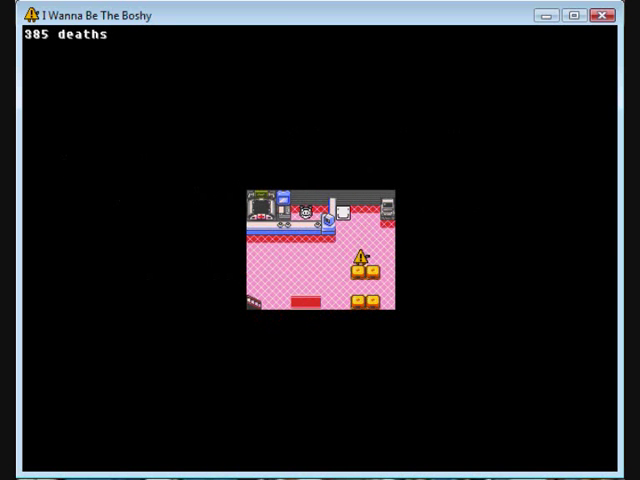
Step: Head right out of the center into the spiked room, restarting once after dying there
{"action": "key", "text": "Right"}
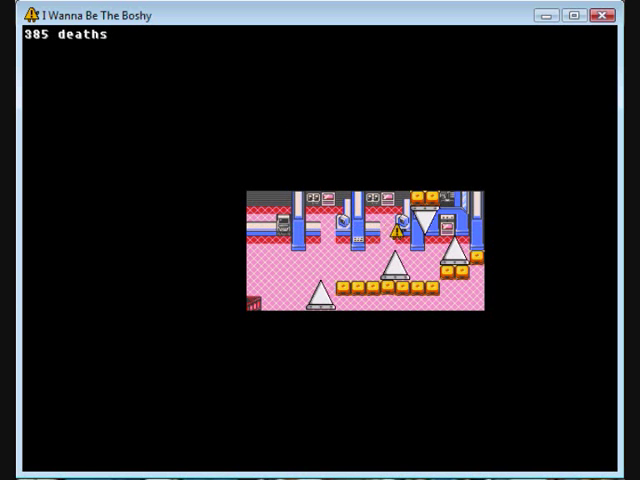
{"action": "key", "text": "r"}
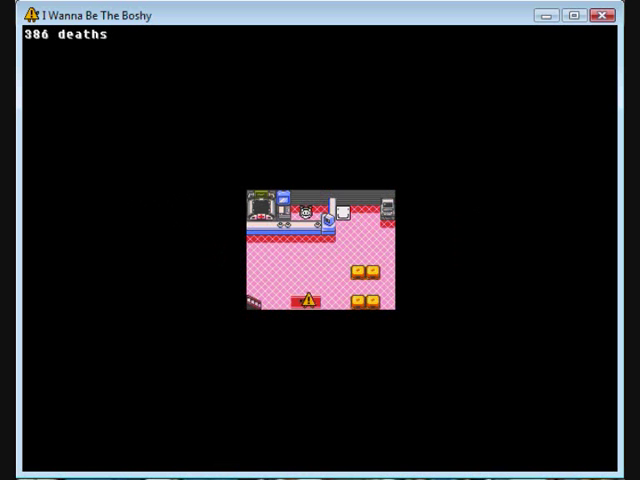
{"action": "key", "text": "Right"}
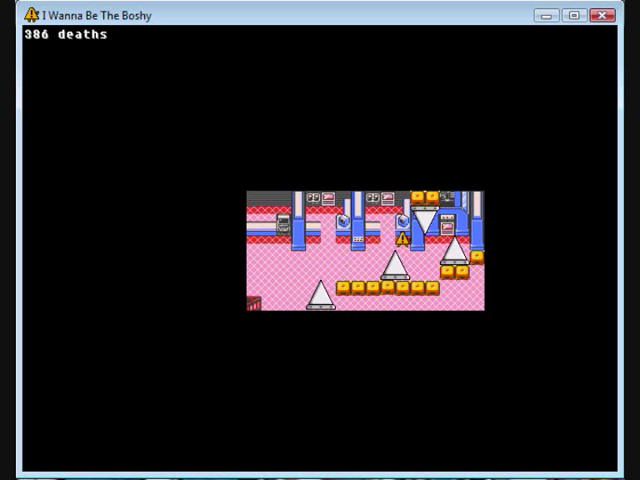
Step: Enter the Pokémon town, slip down past the spikes and shoot the red trainers on the way to the bottom
{"action": "key", "text": "Right"}
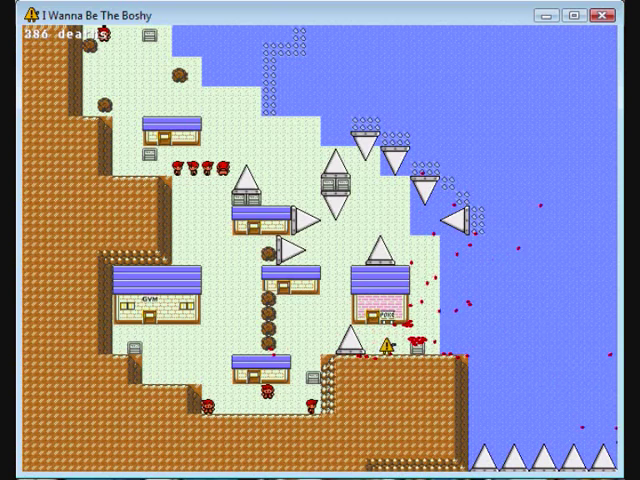
{"action": "key", "text": "Left"}
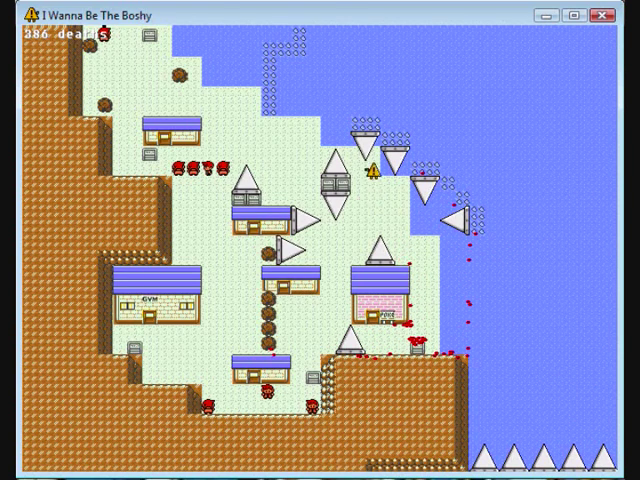
{"action": "key", "text": "z"}
{"action": "key", "text": "Down"}
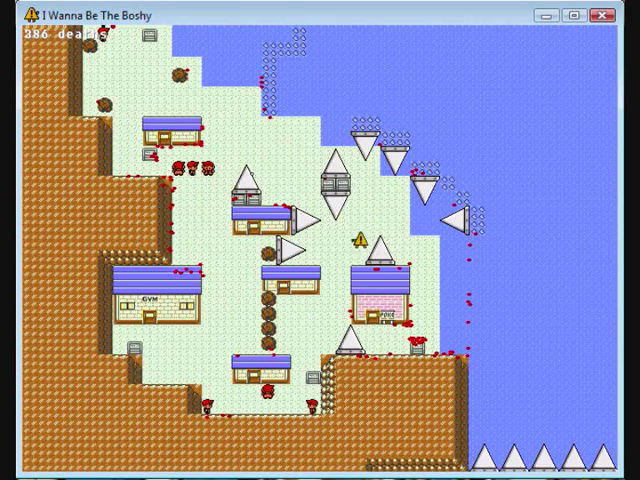
{"action": "key", "text": "Down"}
{"action": "key", "text": "Left"}
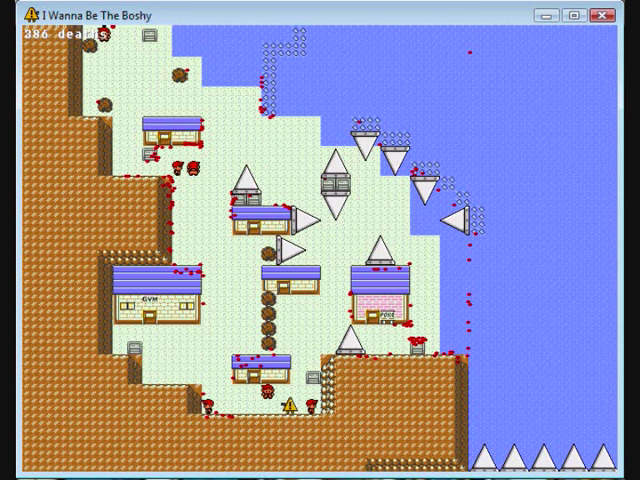
{"action": "key", "text": "z"}
{"action": "key", "text": "Left"}
{"action": "key", "text": "Up"}
Step: Move onto the next ledge and climb up, shooting the upper red trainers
{"action": "key", "text": "Right"}
{"action": "key", "text": "Up"}
{"action": "key", "text": "z"}
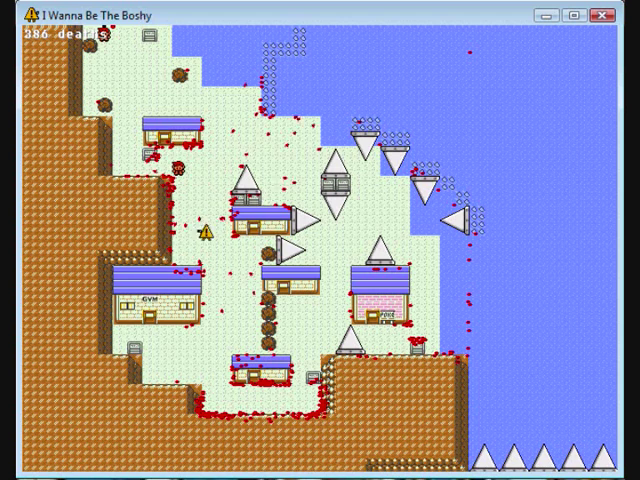
{"action": "key", "text": "Down"}
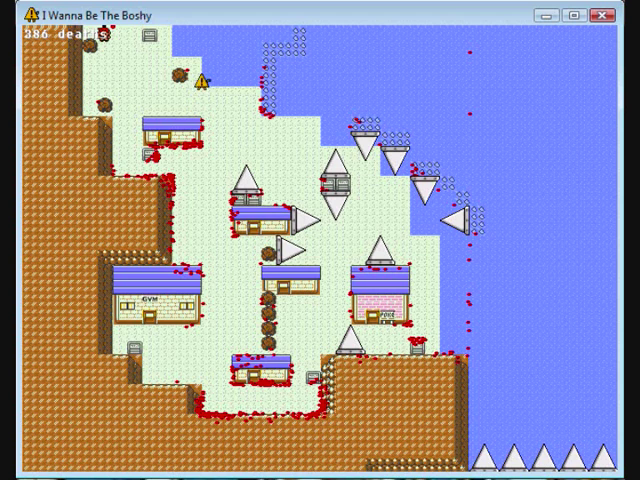
Step: Jump over the town's top edge up onto the water screen, dropping back once before crossing for good
{"action": "key", "text": "shift"}
{"action": "key", "text": "Right"}
{"action": "key", "text": "shift"}
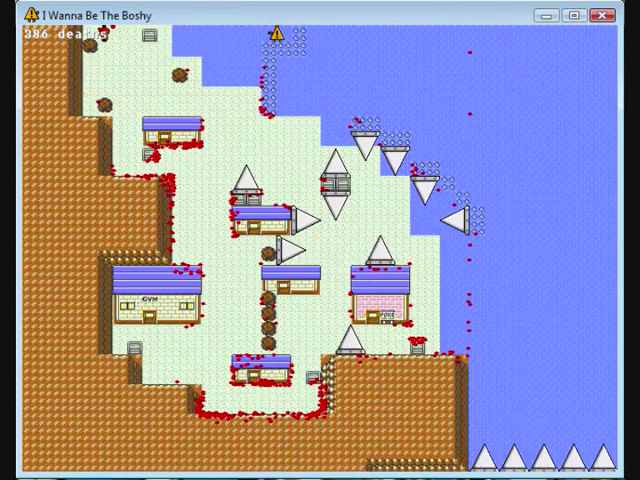
{"action": "key", "text": "shift"}
{"action": "key", "text": "shift"}
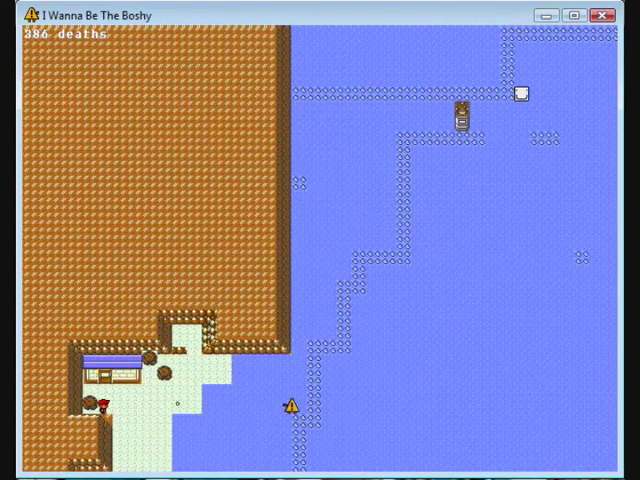
{"action": "key", "text": "r"}
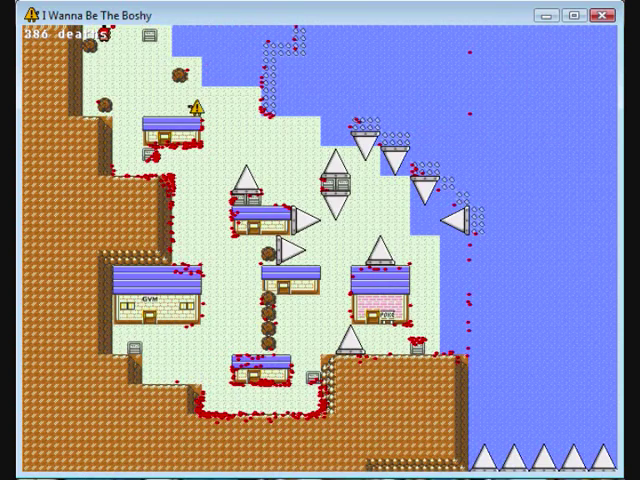
{"action": "key", "text": "shift"}
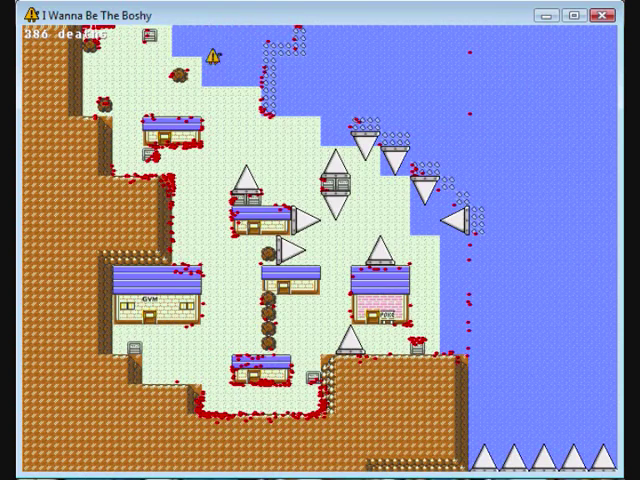
{"action": "key", "text": "Right"}
{"action": "key", "text": "shift"}
{"action": "key", "text": "shift"}
{"action": "key", "text": "shift"}
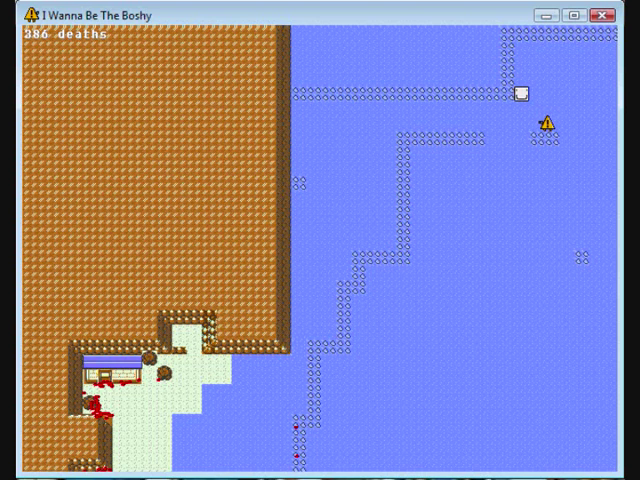
Step: Enter the next room firing and jump into the white passage, shooting the row of red trainers inside the brick block
{"action": "key", "text": "Right"}
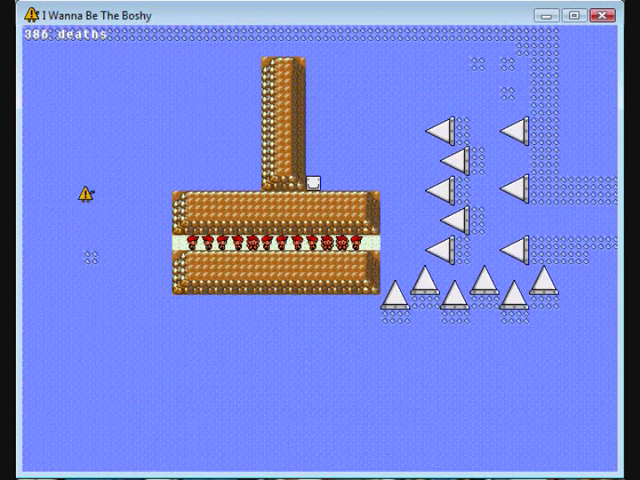
{"action": "key", "text": "z"}
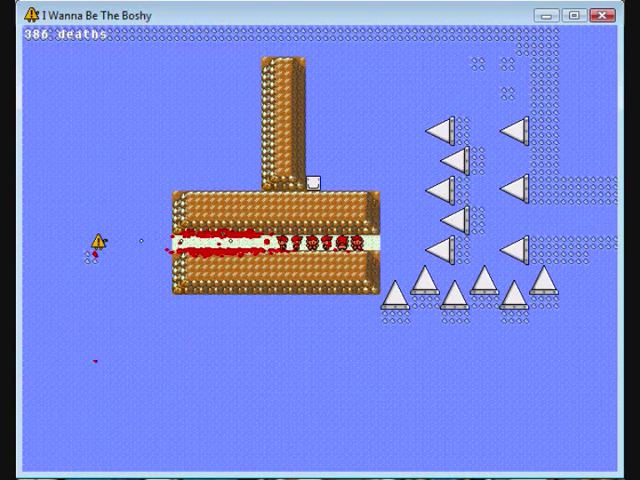
{"action": "key", "text": "shift"}
{"action": "key", "text": "Right"}
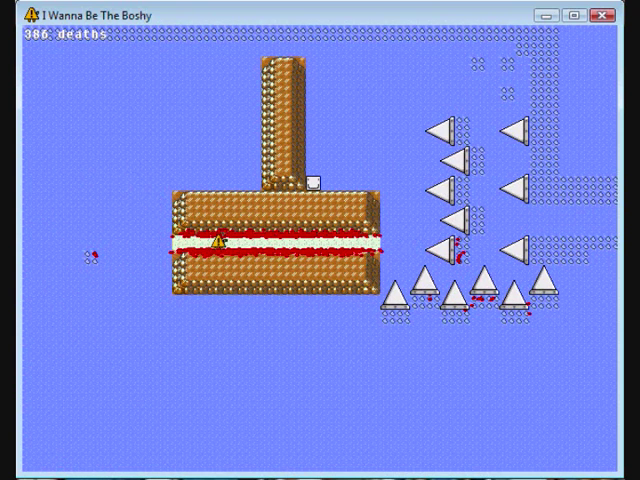
{"action": "key", "text": "Right"}
{"action": "key", "text": "Left"}
{"action": "key", "text": "Right"}
{"action": "key", "text": "Right"}
{"action": "key", "text": "Left"}
{"action": "key", "text": "Left"}
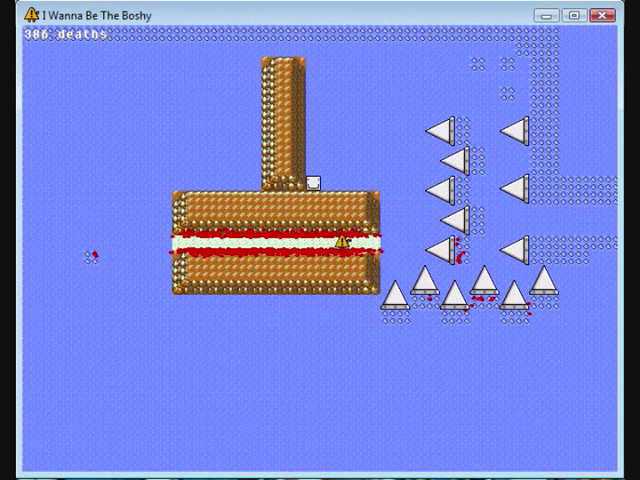
{"action": "key", "text": "Left"}
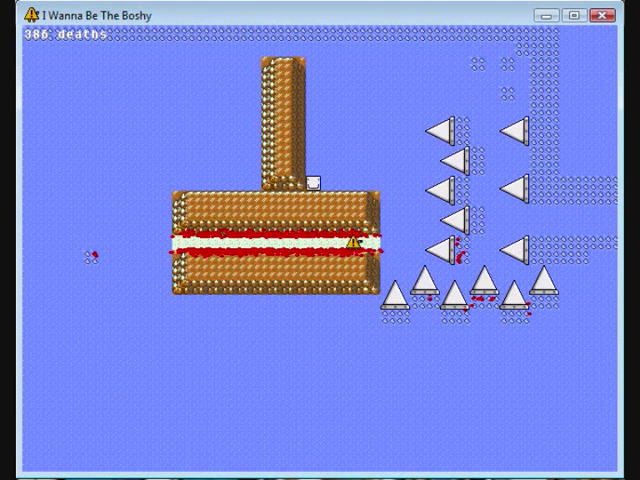
Step: Shuffle back and forth at the passage's right end, waiting for a safe moment to leave
{"action": "key", "text": "Right"}
{"action": "key", "text": "Right"}
{"action": "key", "text": "Left"}
{"action": "key", "text": "Left"}
{"action": "key", "text": "Right"}
{"action": "key", "text": "Right"}
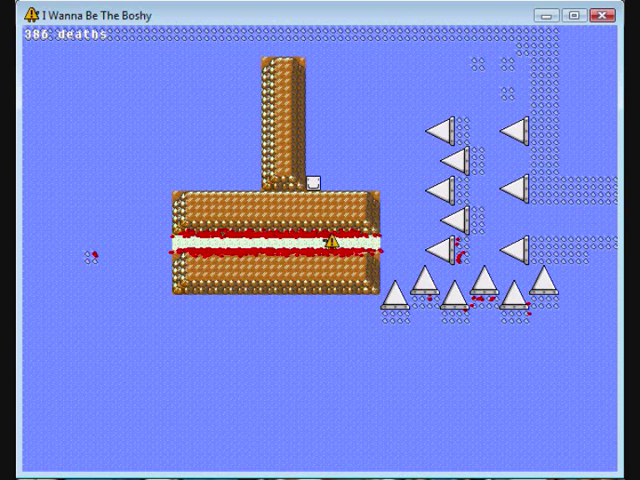
{"action": "key", "text": "Left"}
{"action": "key", "text": "Right"}
{"action": "key", "text": "Left"}
{"action": "key", "text": "Right"}
{"action": "key", "text": "Right"}
{"action": "key", "text": "Left"}
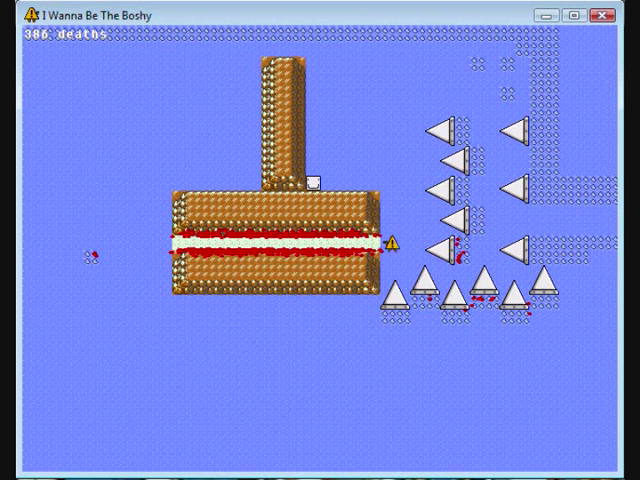
{"action": "key", "text": "Left"}
{"action": "key", "text": "Right"}
{"action": "key", "text": "Left"}
{"action": "key", "text": "Right"}
{"action": "key", "text": "Left"}
{"action": "key", "text": "Right"}
{"action": "key", "text": "Left"}
{"action": "key", "text": "Right"}
{"action": "key", "text": "Left"}
Step: Jump up out of the passage and land standing on top of the brick block
{"action": "key", "text": "Right"}
{"action": "key", "text": "Left"}
{"action": "key", "text": "Right"}
{"action": "key", "text": "shift"}
{"action": "key", "text": "Left"}
{"action": "key", "text": "shift"}
{"action": "key", "text": "Right"}
{"action": "key", "text": "Left"}
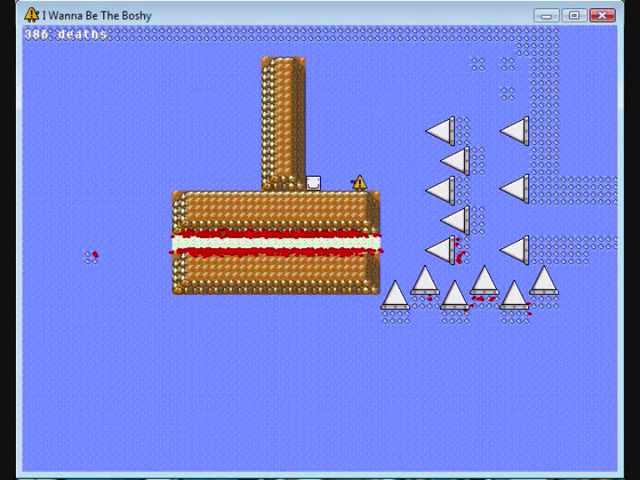
Step: Jump right from the brick block onto the top of the left-pointing spike column
{"action": "key", "text": "shift"}
{"action": "key", "text": "Right"}
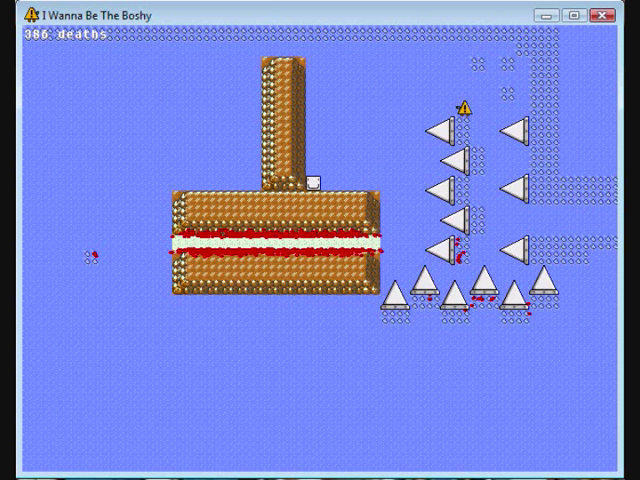
{"action": "key", "text": "Right"}
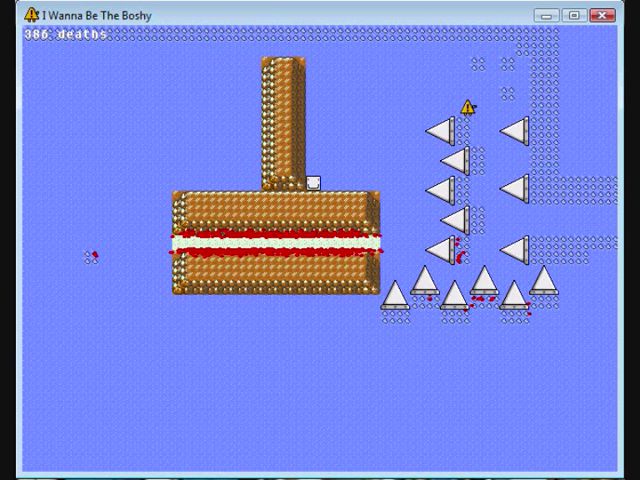